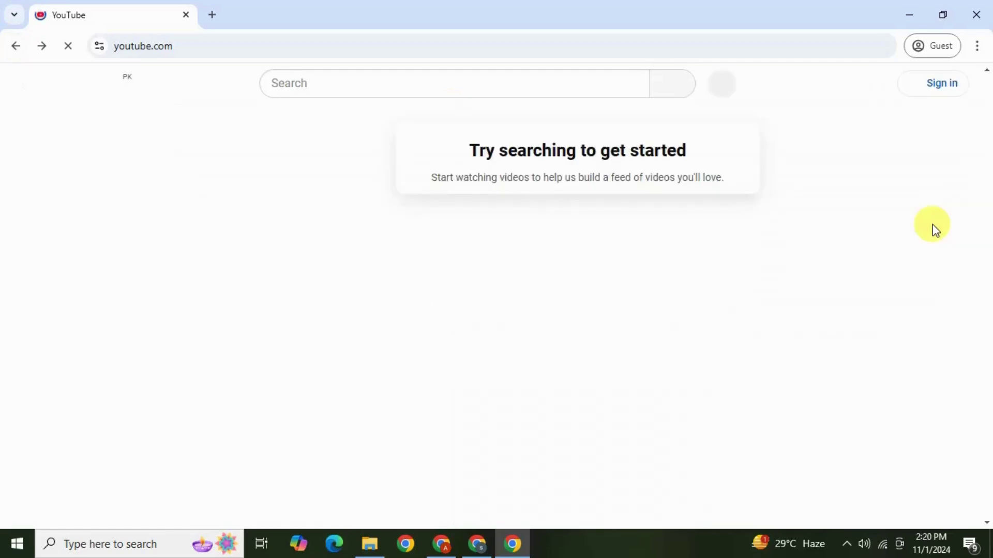
Step: Search YouTube for 'create google ads account' using the first autofill suggestion
click(603, 88)
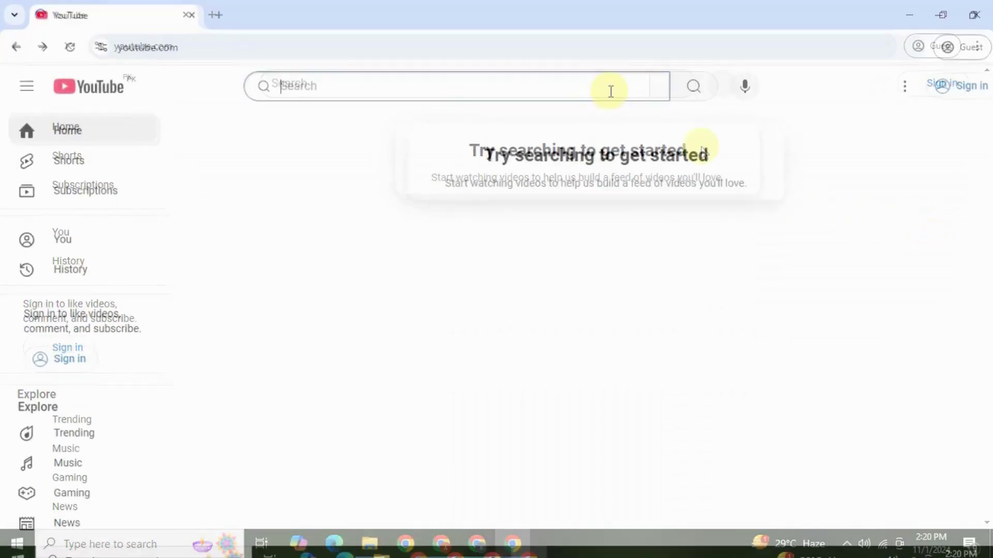
text(crea)
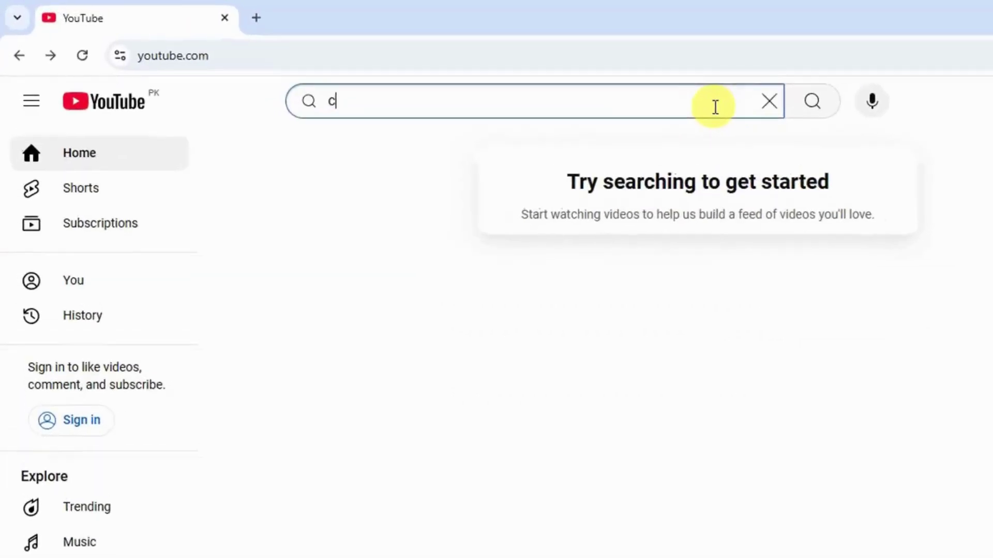
text(te )
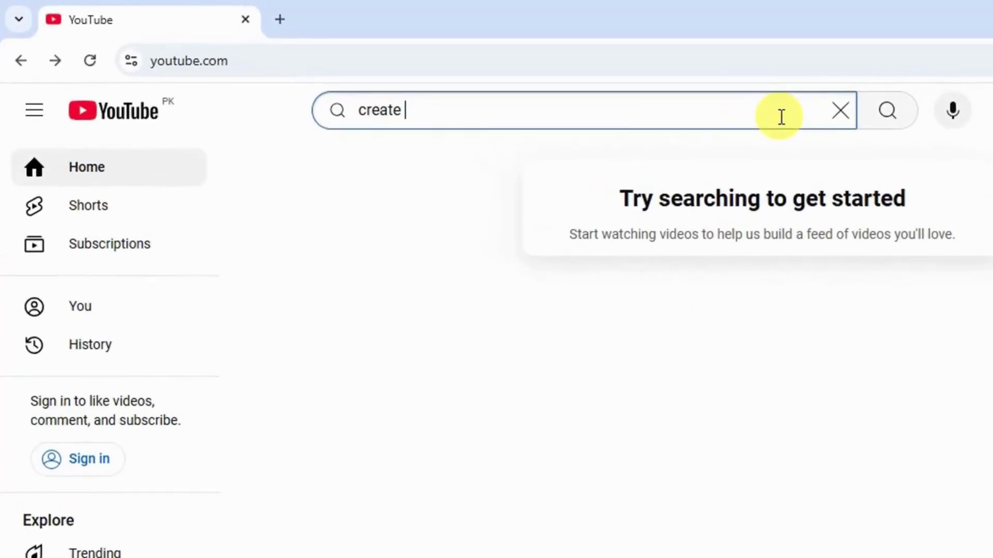
text(google ads)
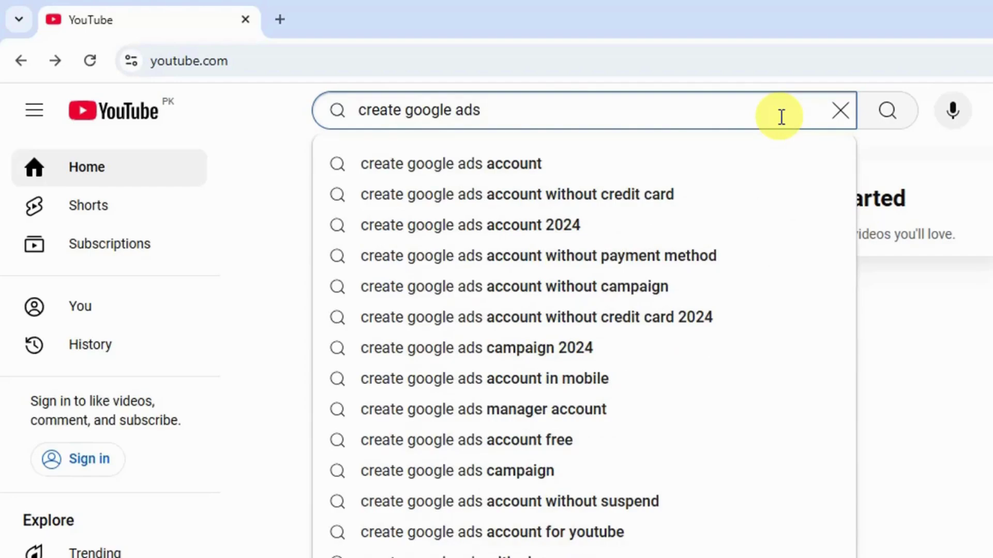
key(Down)
key(Return)
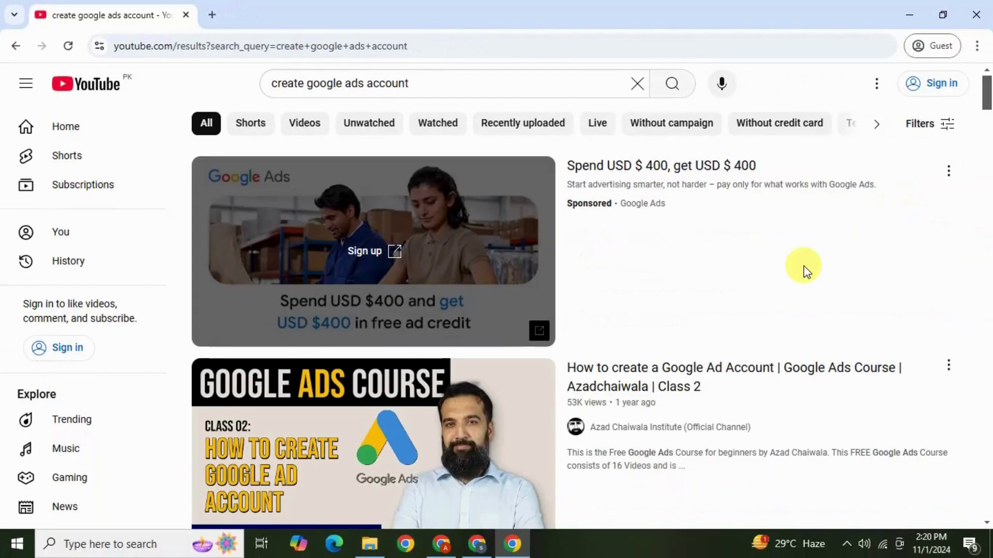
Step: Scroll down through the video results and back up
scroll(803, 266, down, 3)
scroll(804, 265, down, 4)
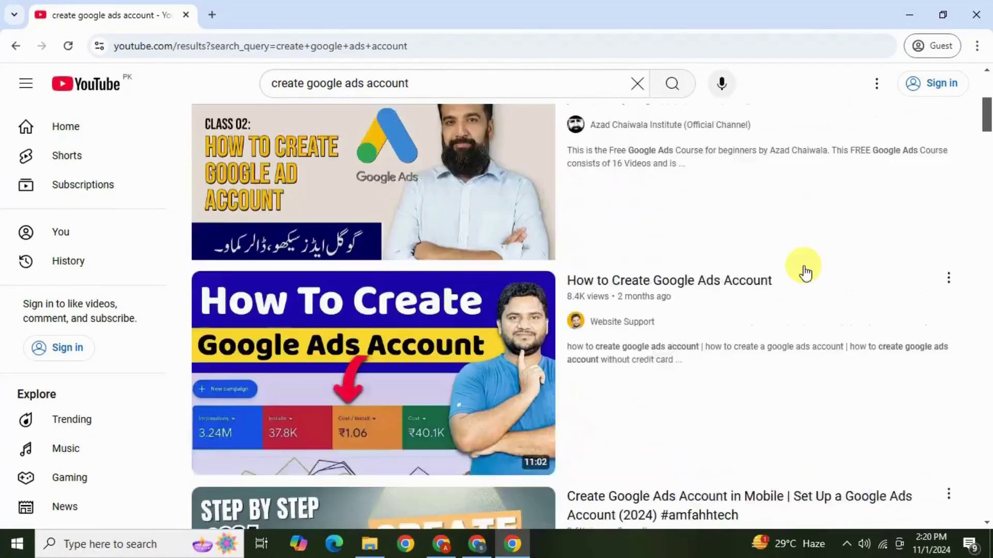
scroll(597, 292, down, 3)
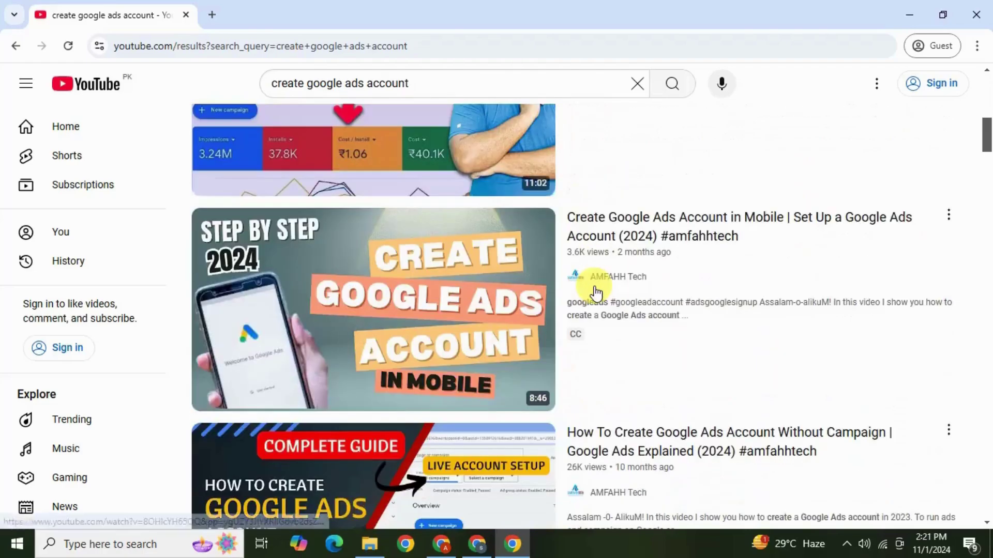
scroll(596, 293, down, 4)
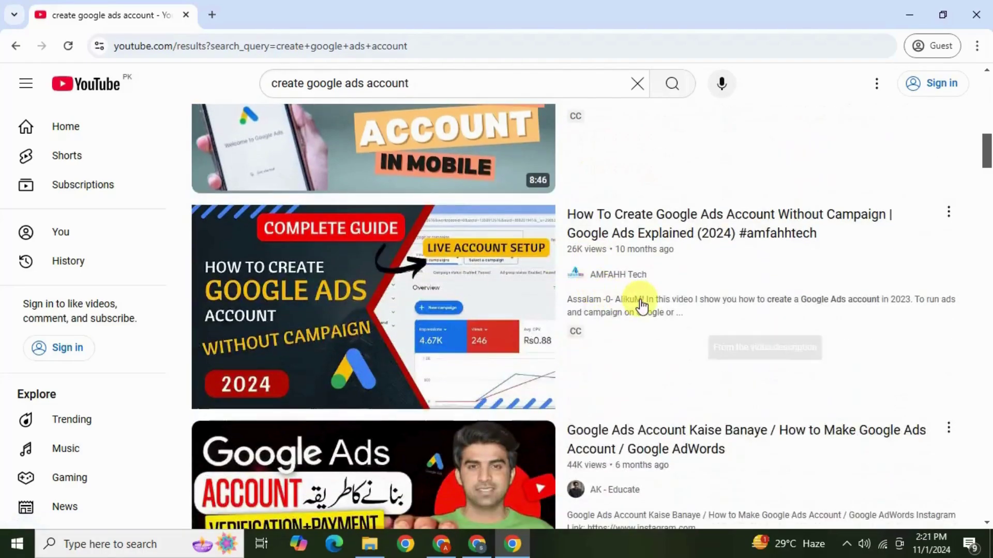
mouse_move(664, 269)
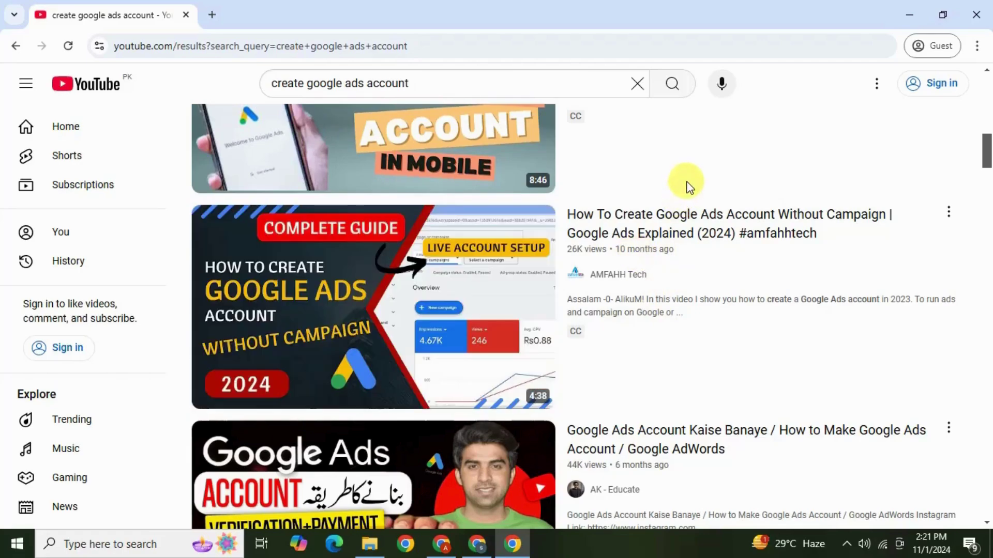
scroll(681, 196, up, 4)
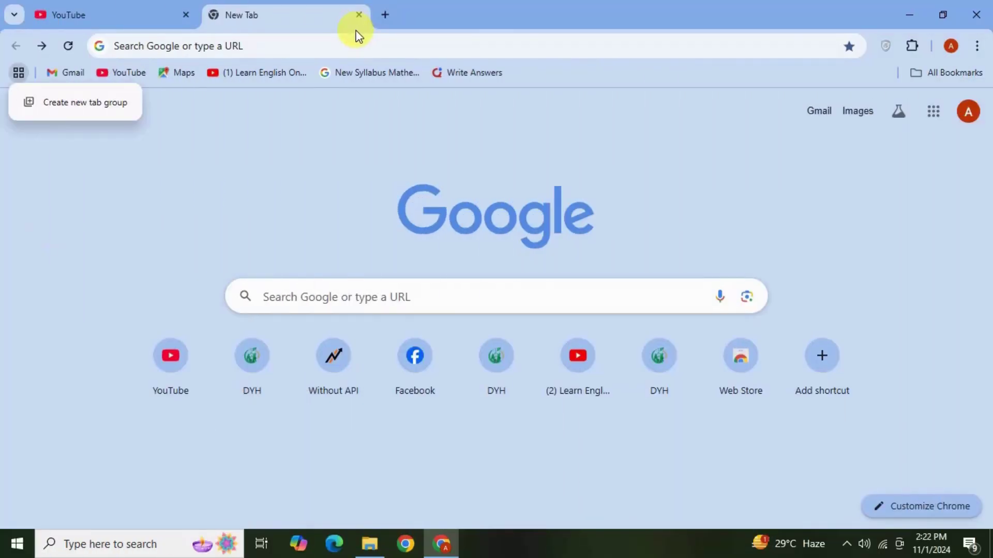
Step: Go to the Chrome Web Store from Chrome's Extensions menu
click(977, 46)
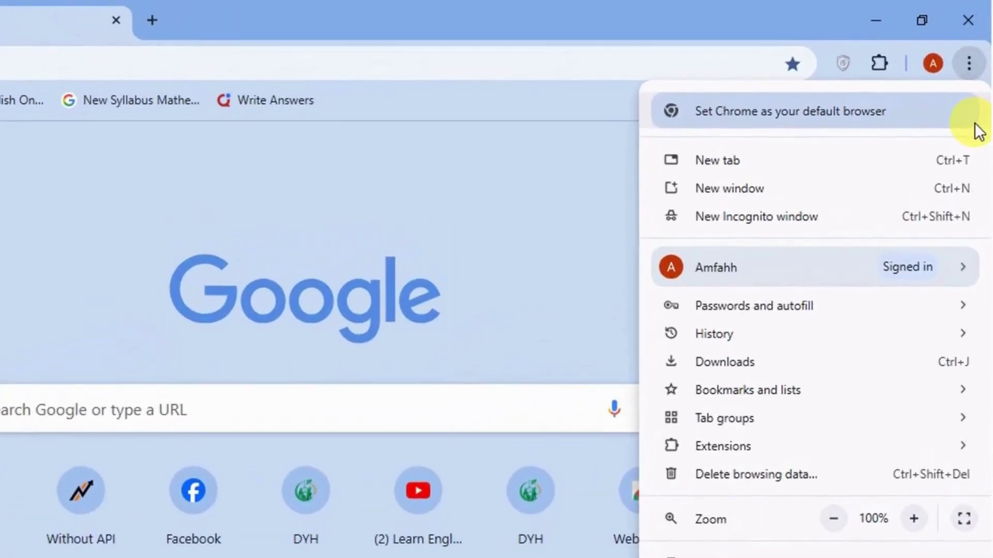
mouse_move(868, 454)
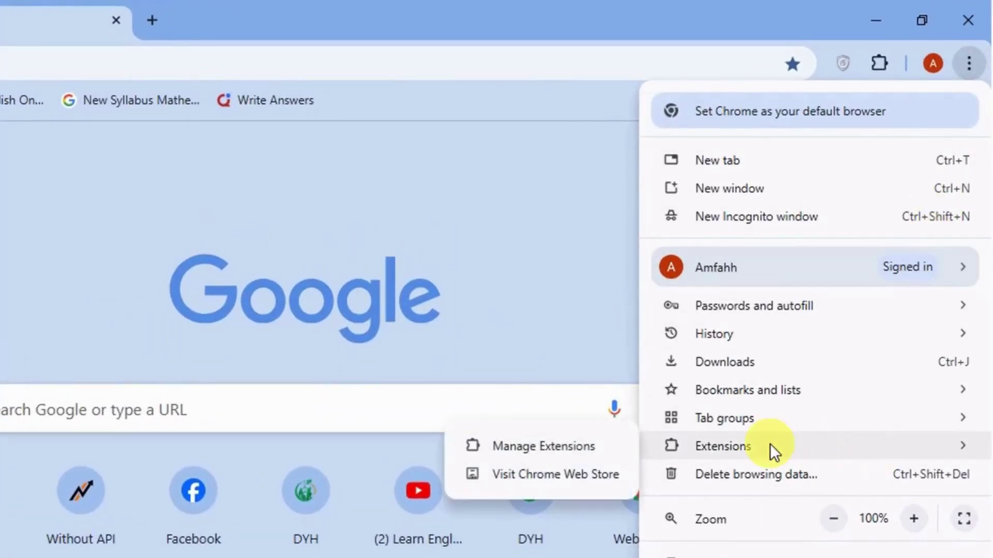
click(618, 474)
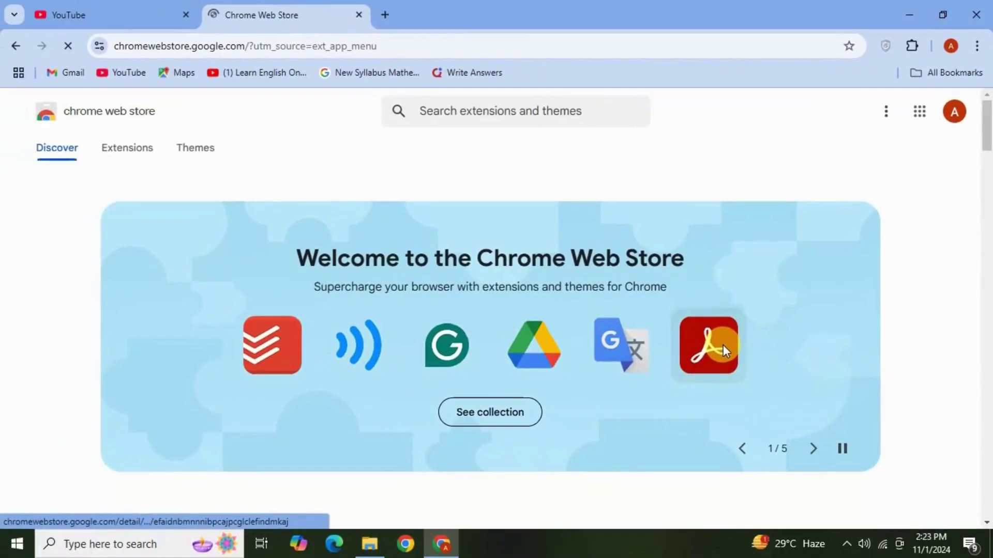
Step: Search the store for 'keyword surfer'
click(536, 112)
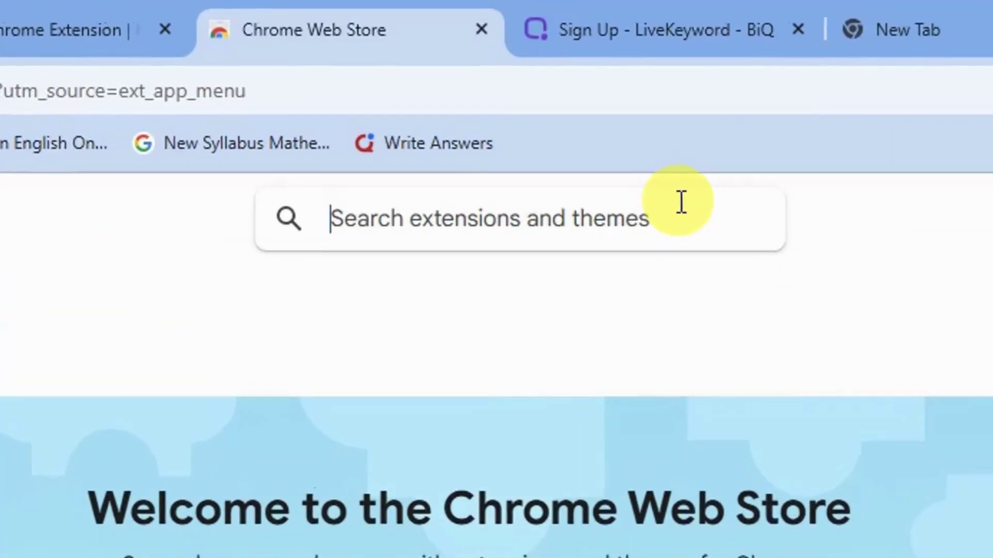
text(keywo)
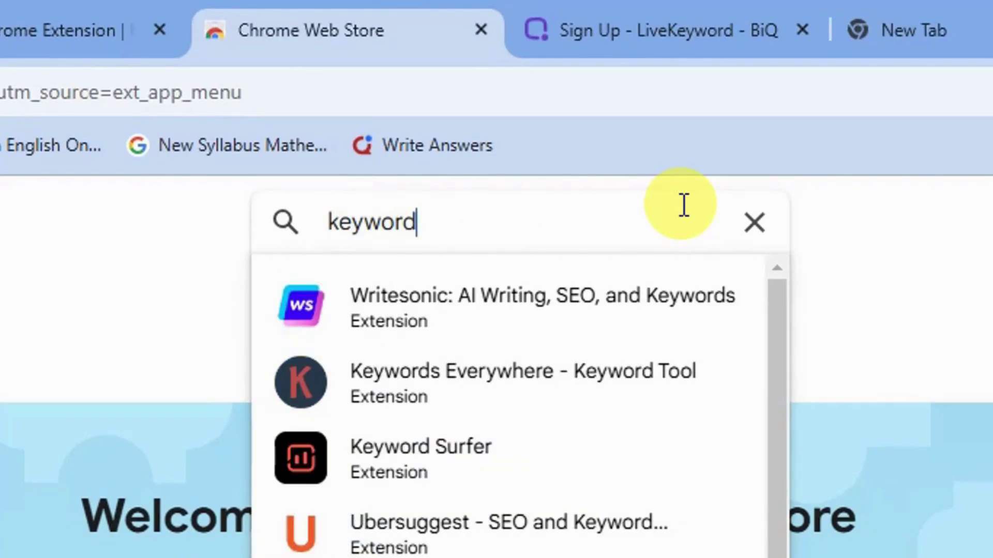
text(rd)
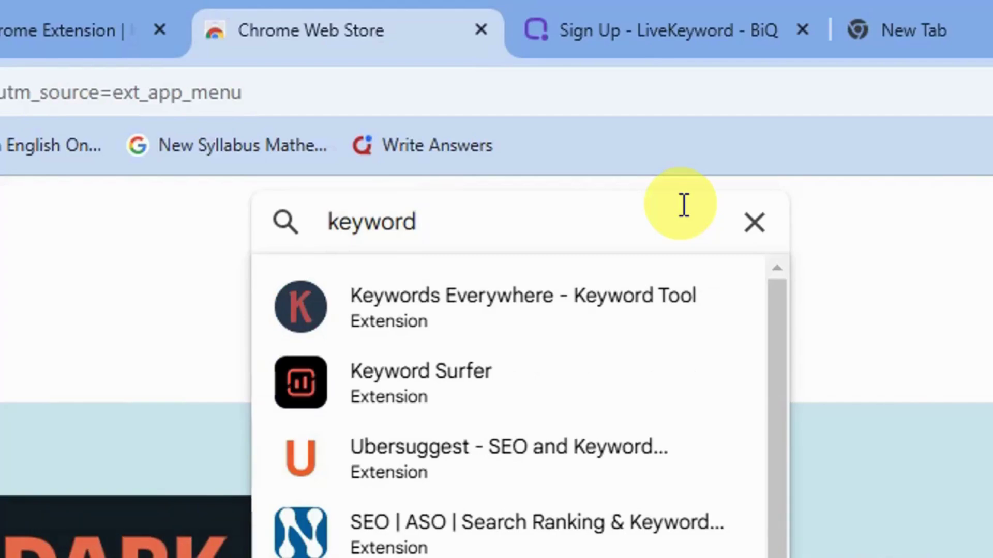
text( surfer)
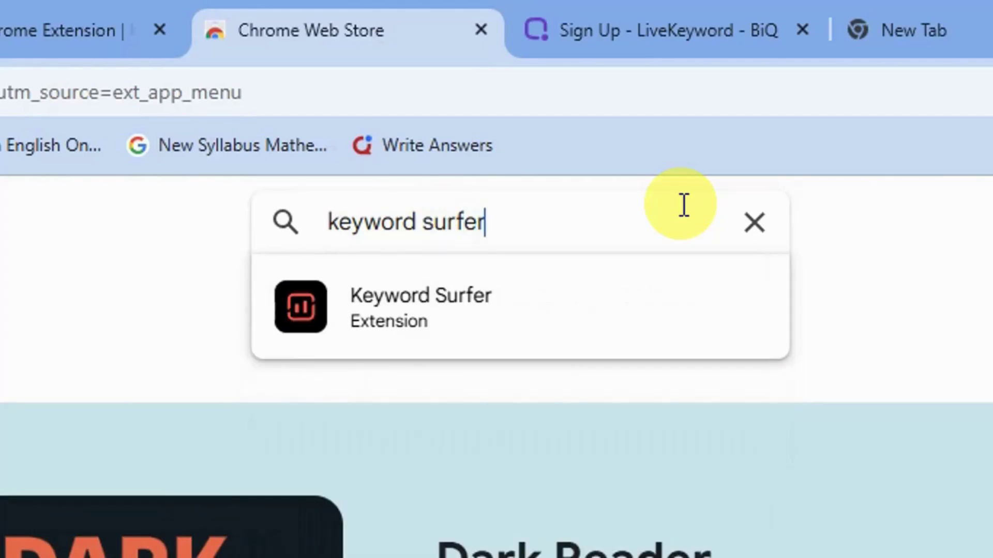
key(Return)
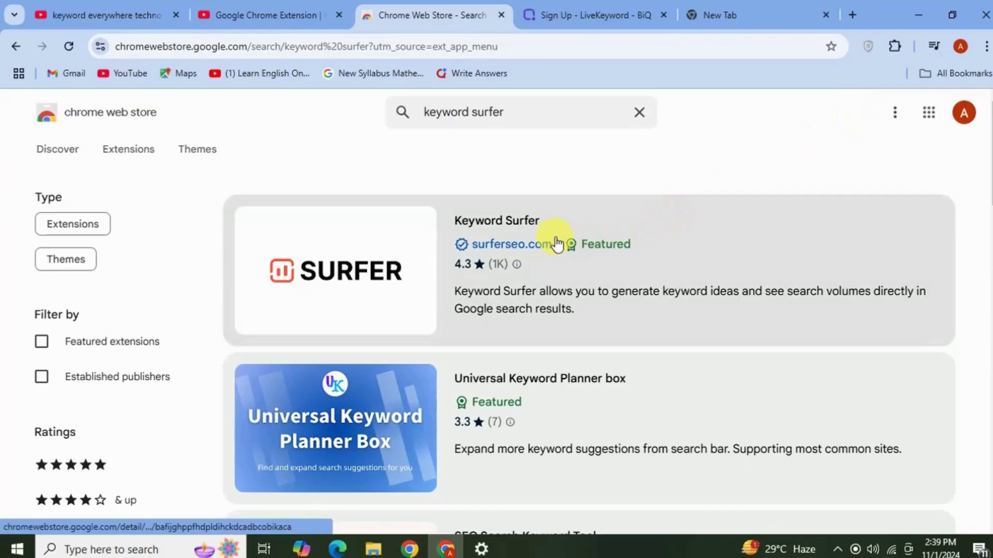
Step: Open the Keyword Surfer listing, add it to Chrome and confirm the installation
click(516, 229)
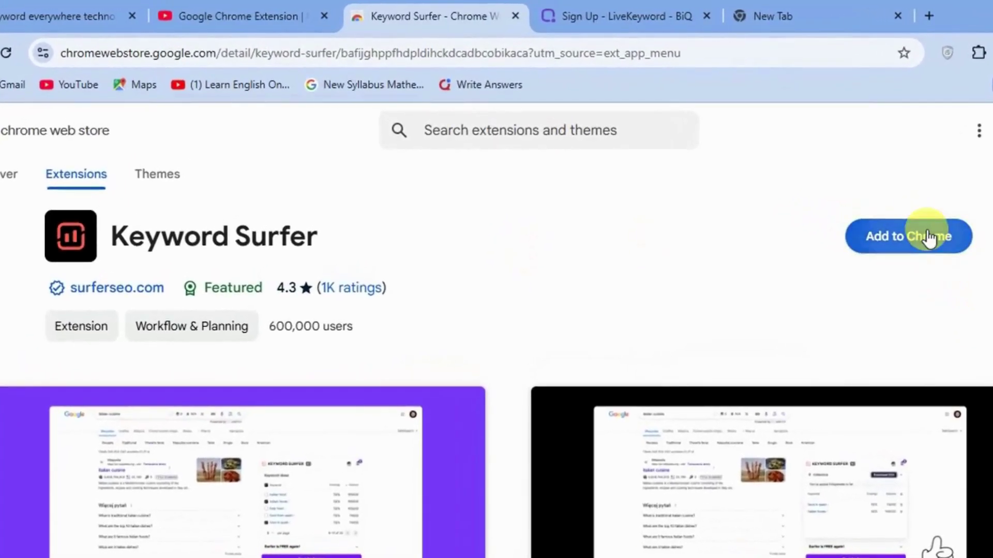
click(928, 238)
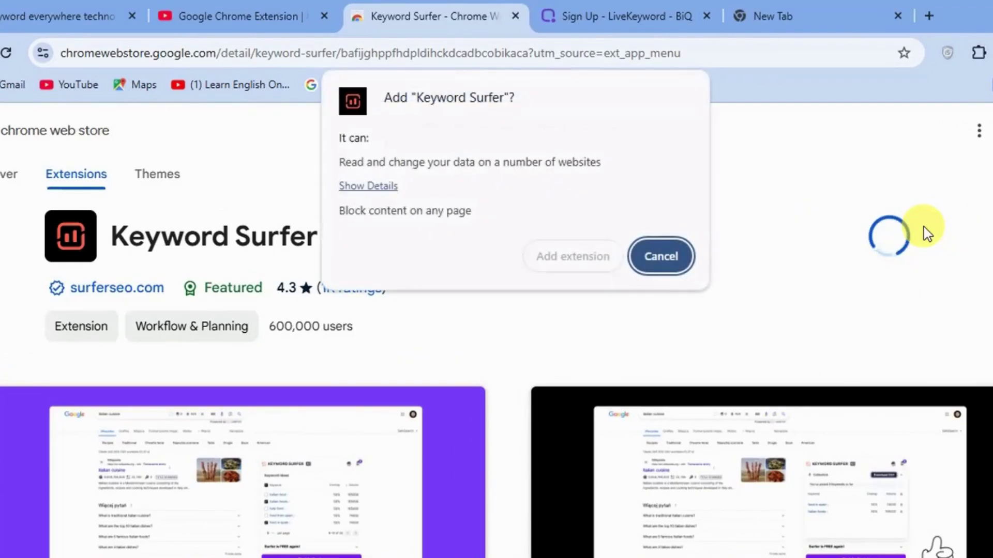
click(685, 252)
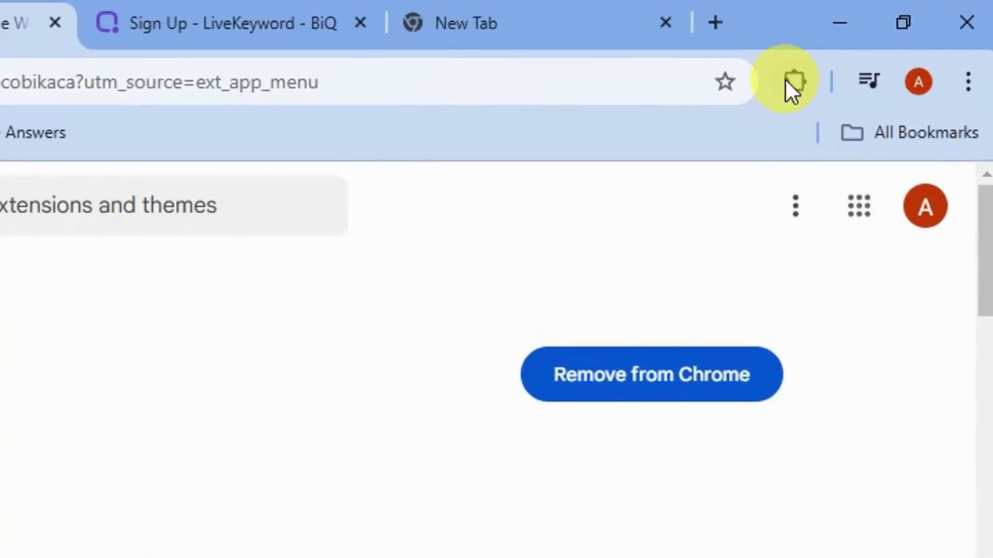
Step: Pin Keyword Surfer from the Extensions list, then close the list
click(787, 80)
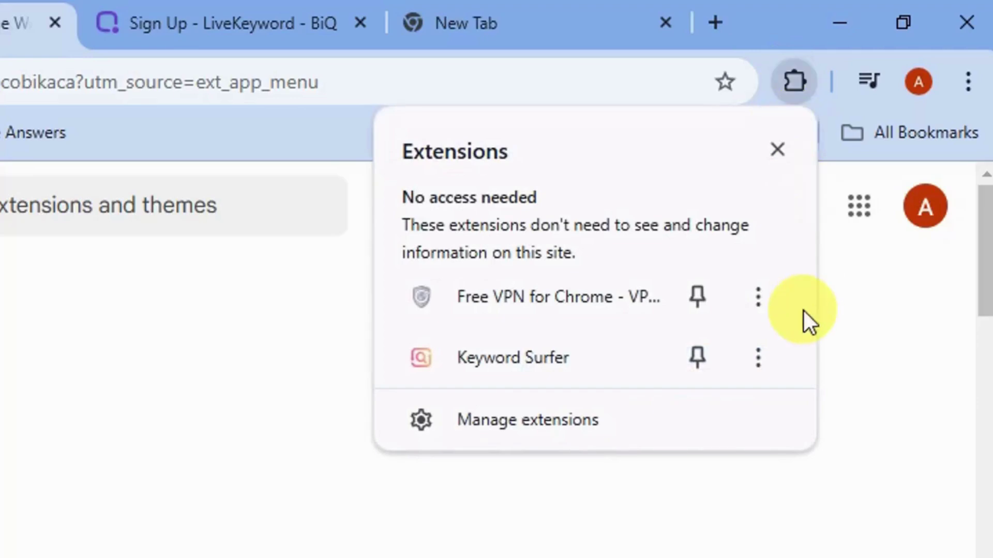
click(693, 352)
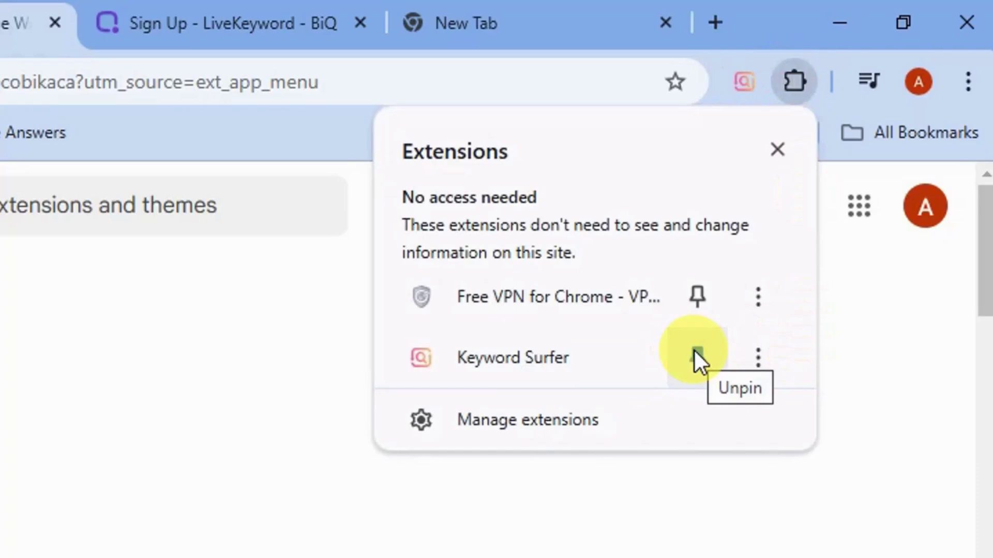
click(890, 518)
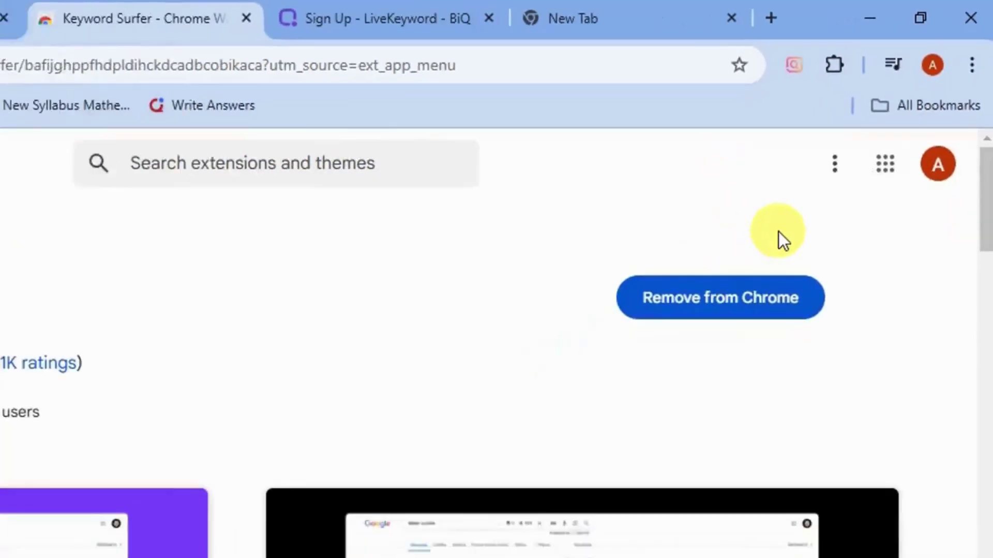
Step: In the new tab, search Google for 'video editing' to see 6,600 volume and 0.25 CPC
click(466, 23)
click(506, 300)
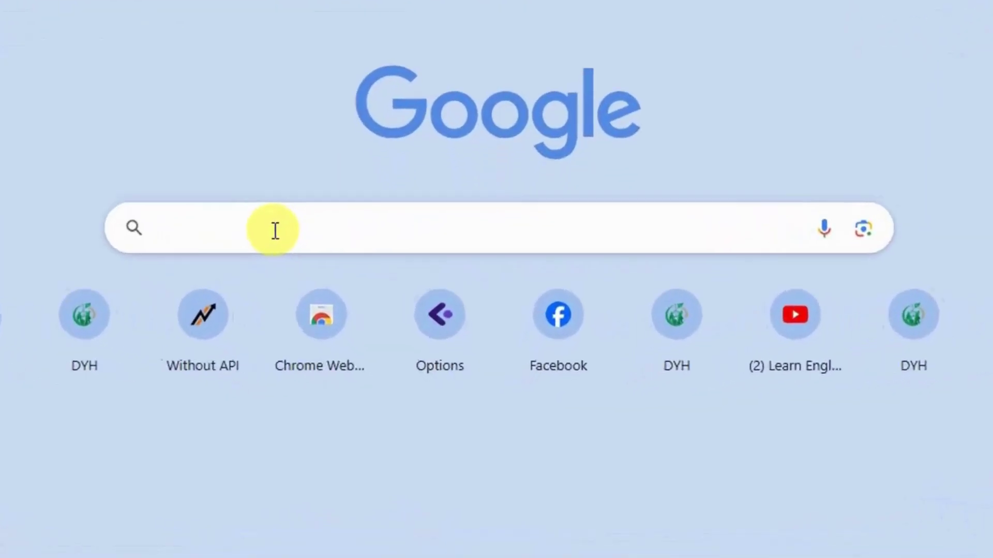
text(vide)
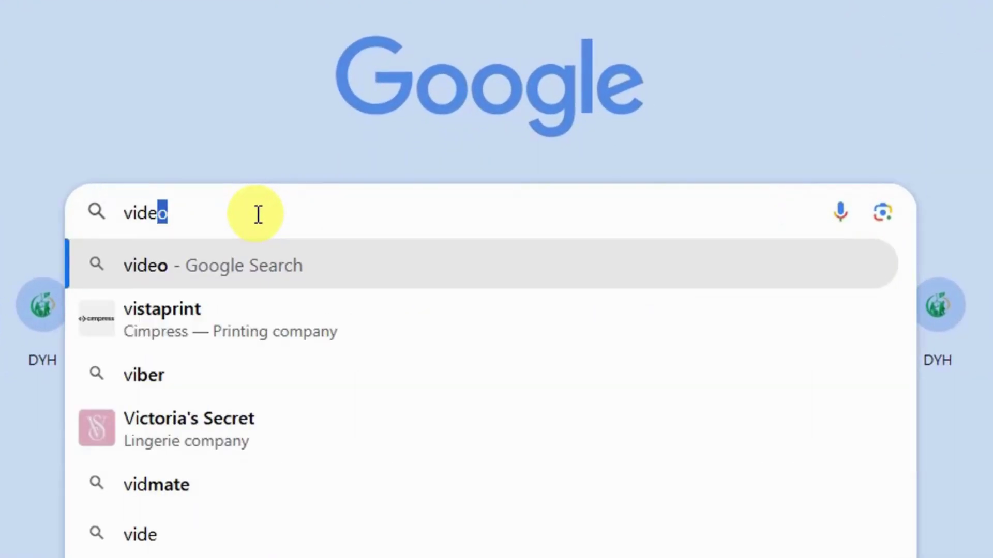
key(BackSpace)
text(o e)
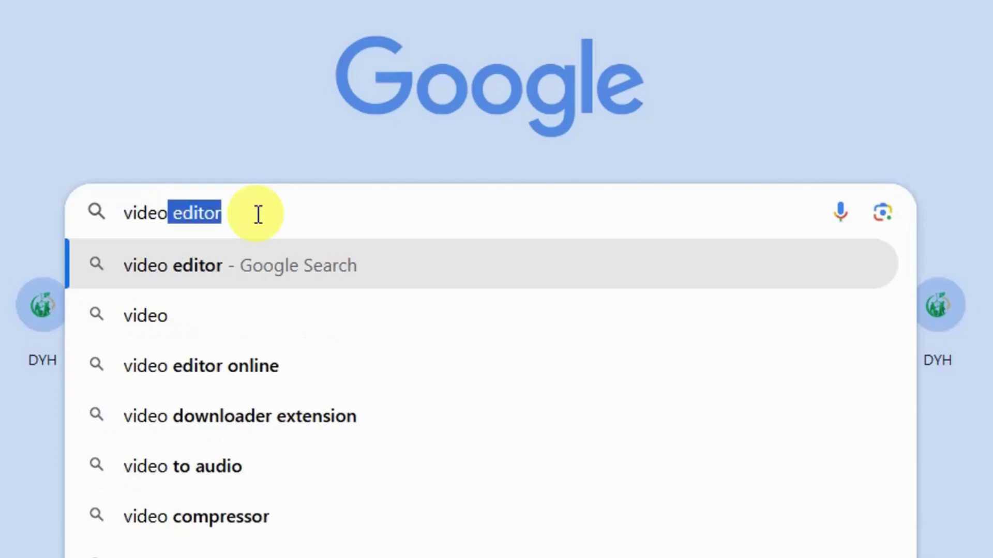
text(diting)
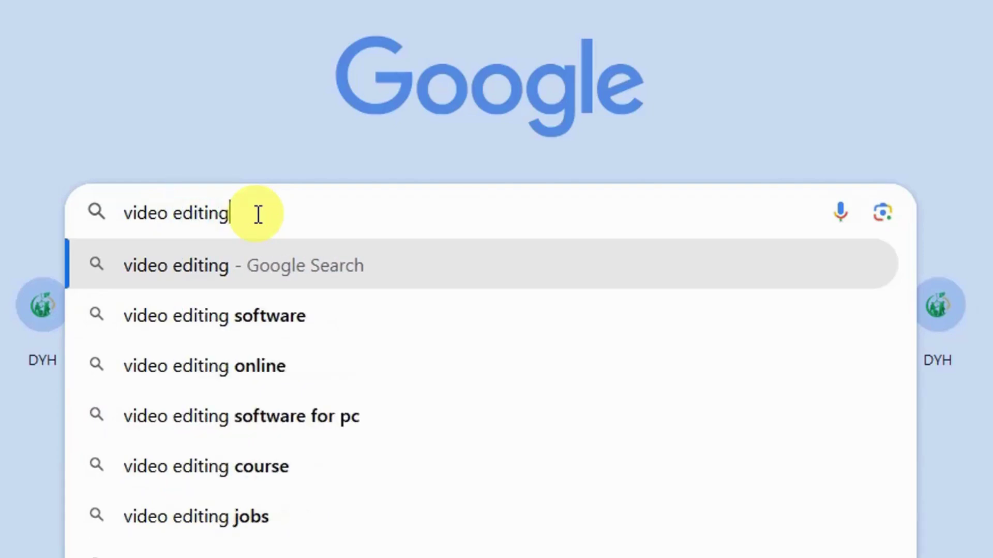
key(Return)
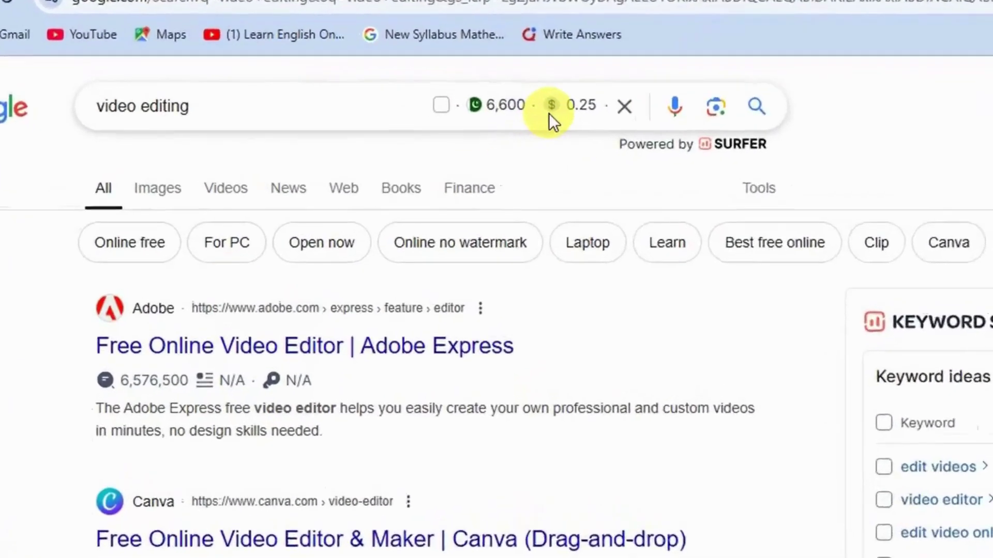
Step: Switch Keyword Surfer's keyword data country to the United States
mouse_move(552, 112)
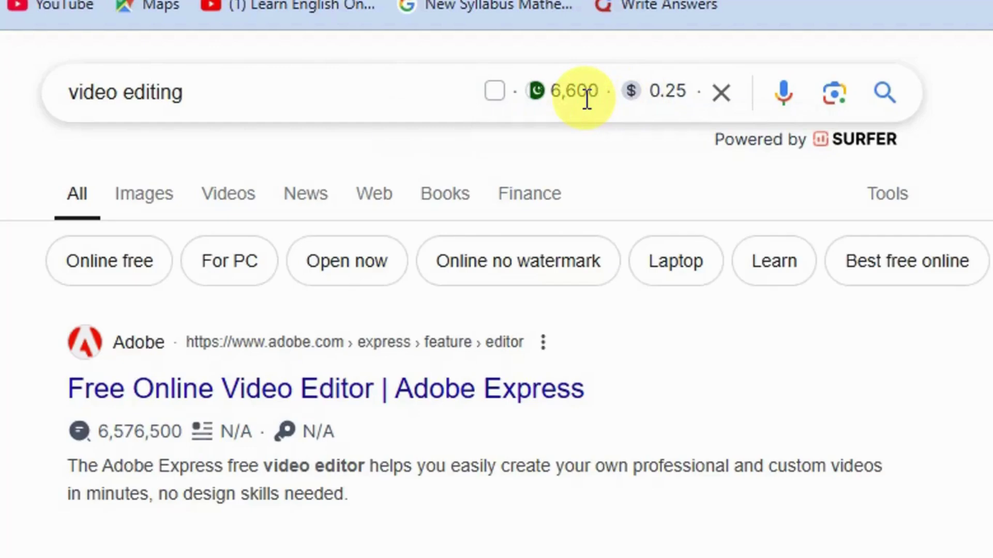
mouse_move(586, 100)
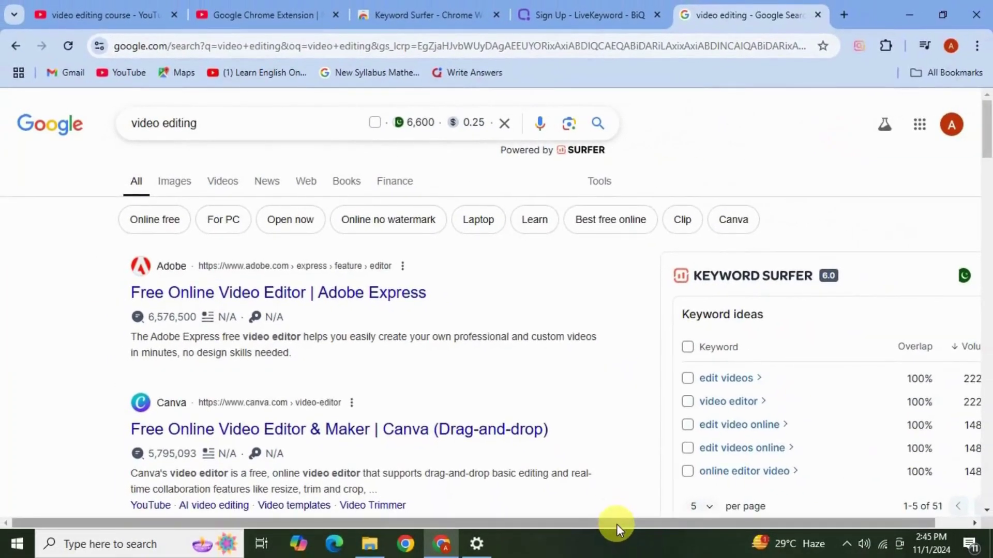
drag(617, 525, 638, 522)
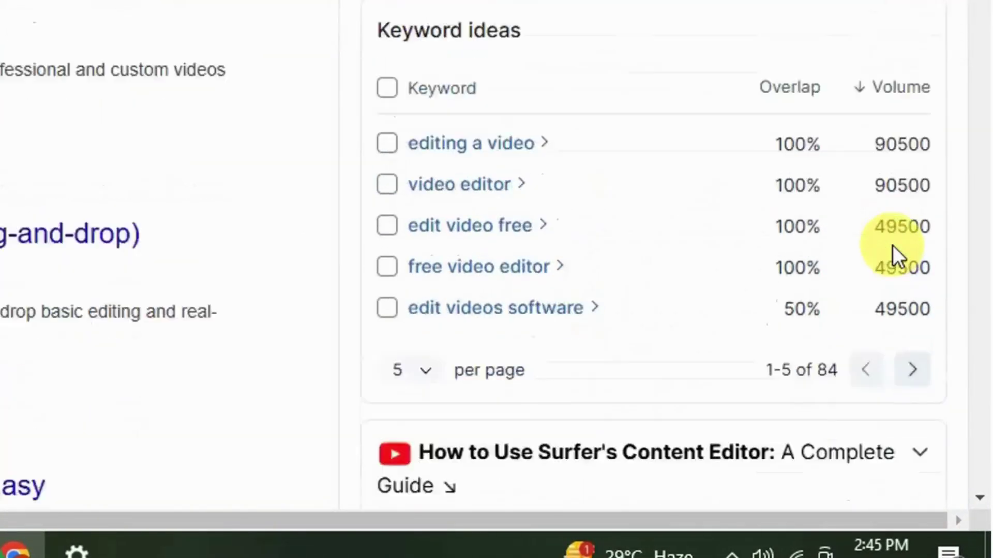
scroll(897, 254, down, 2)
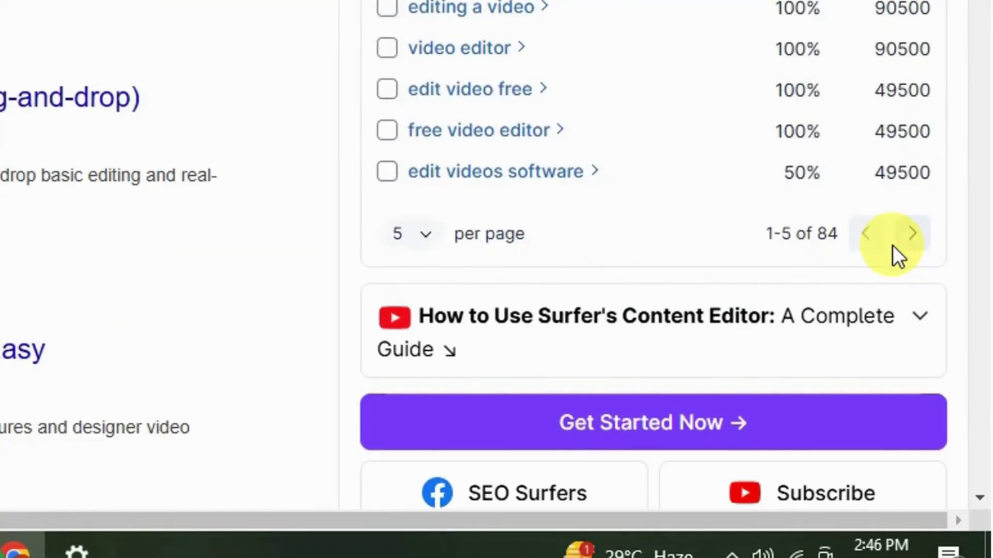
scroll(892, 245, up, 3)
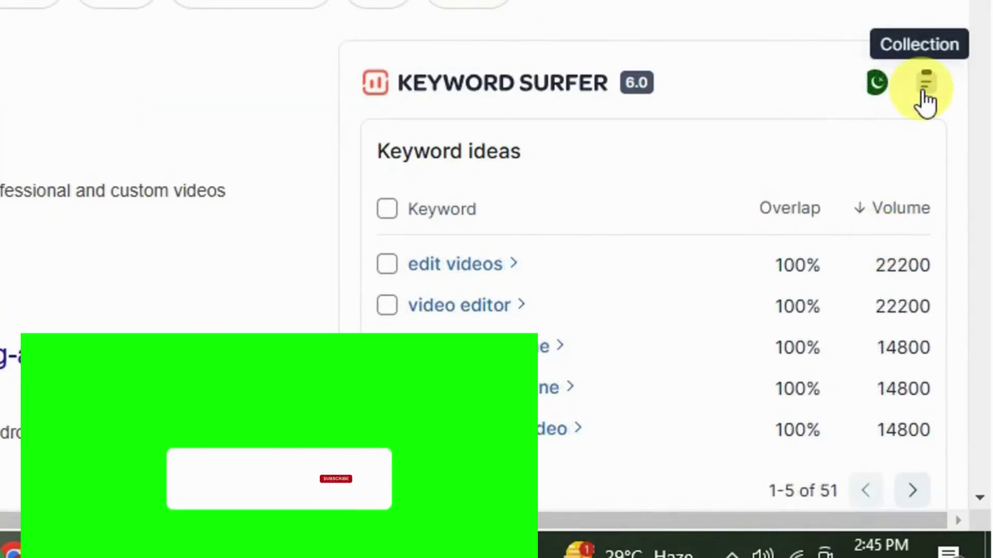
click(882, 87)
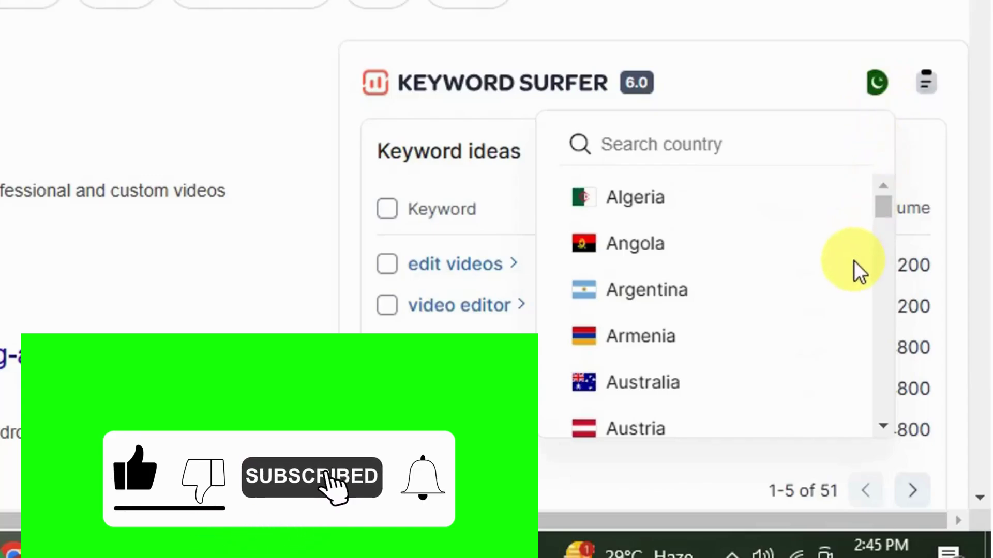
drag(892, 209, 907, 421)
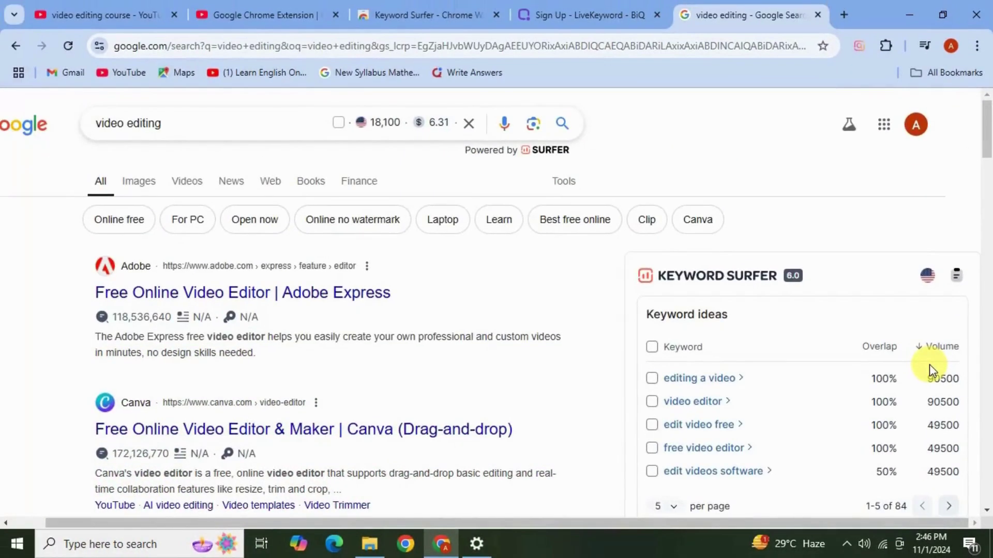
Step: Zoom out and set the keyword ideas panel to 10 per page
key(ctrl+minus)
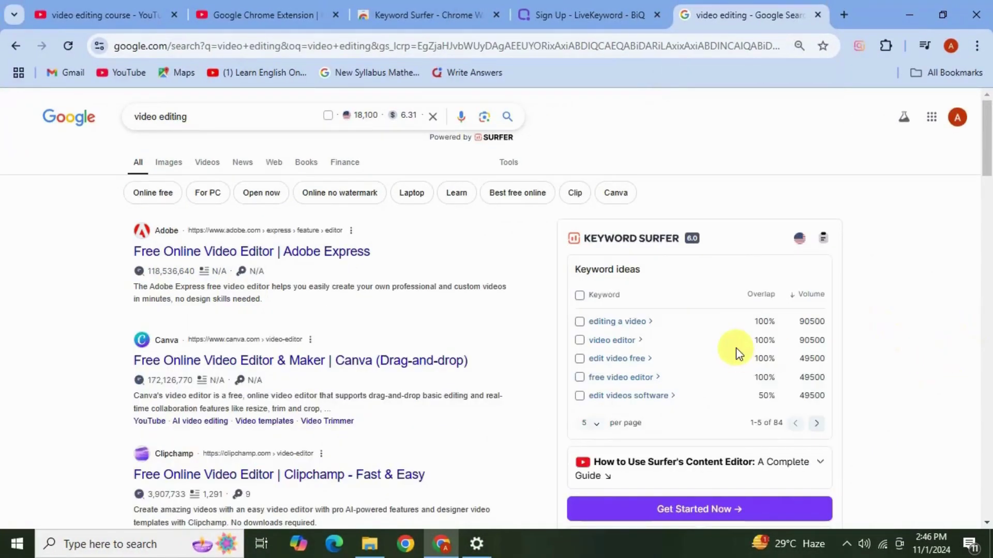
scroll(736, 347, down, 2)
scroll(736, 348, down, 4)
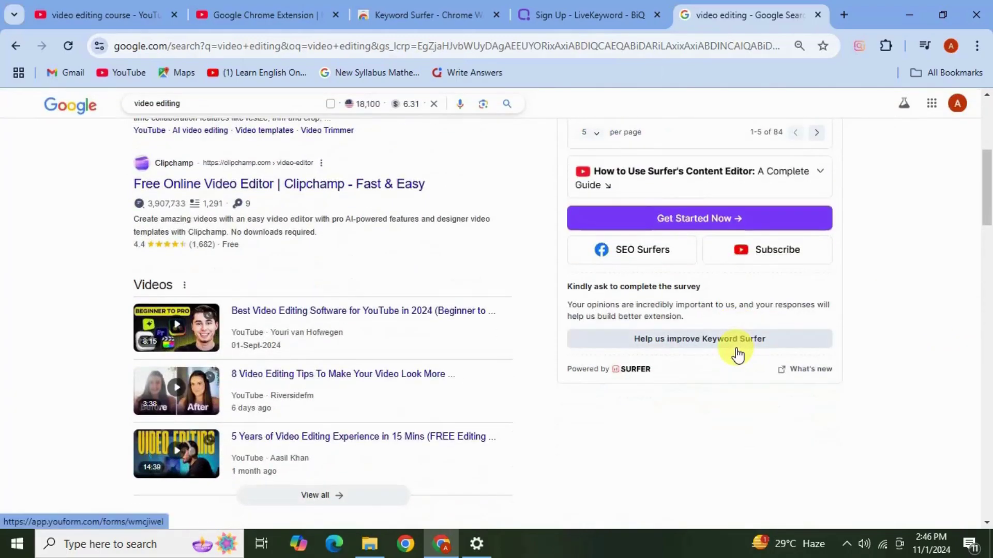
scroll(736, 355, up, 4)
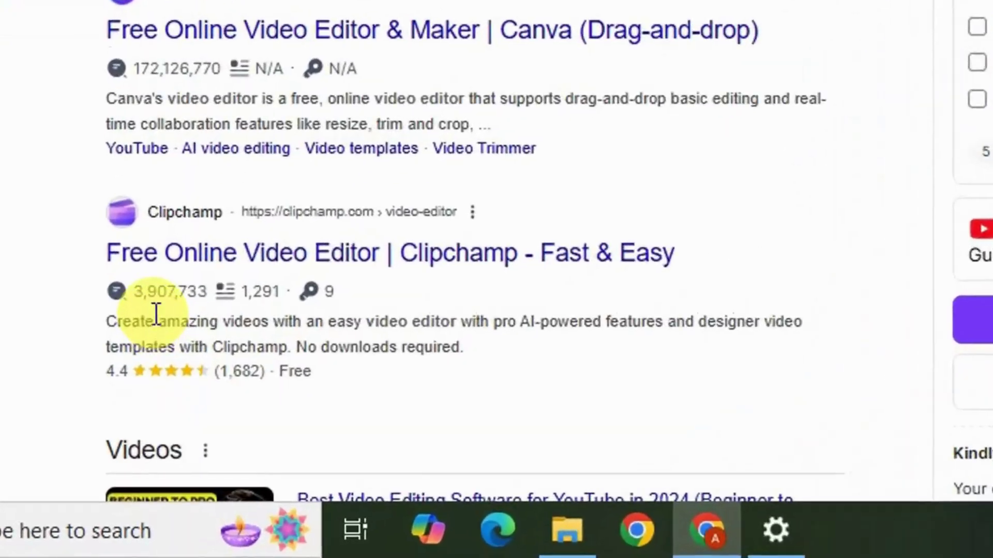
mouse_move(158, 427)
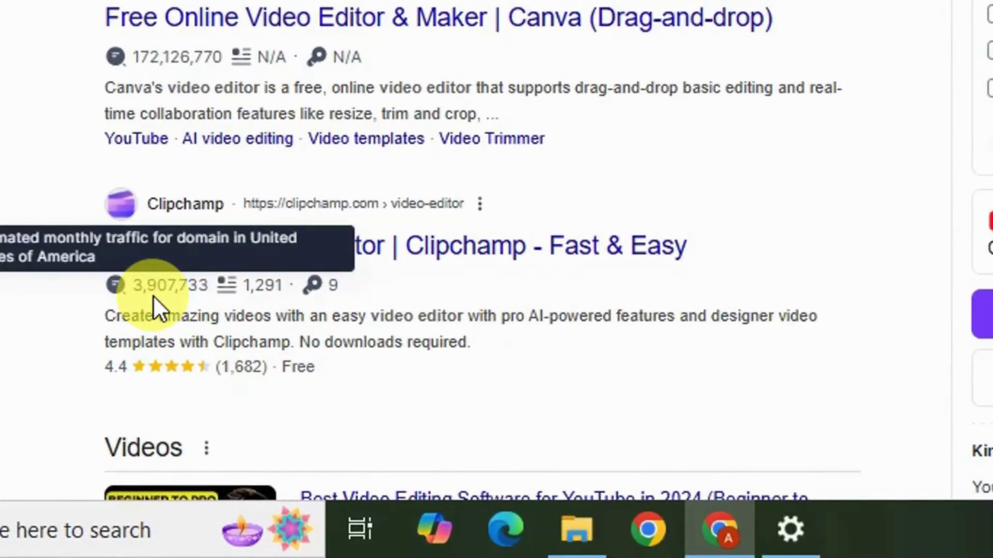
mouse_move(316, 288)
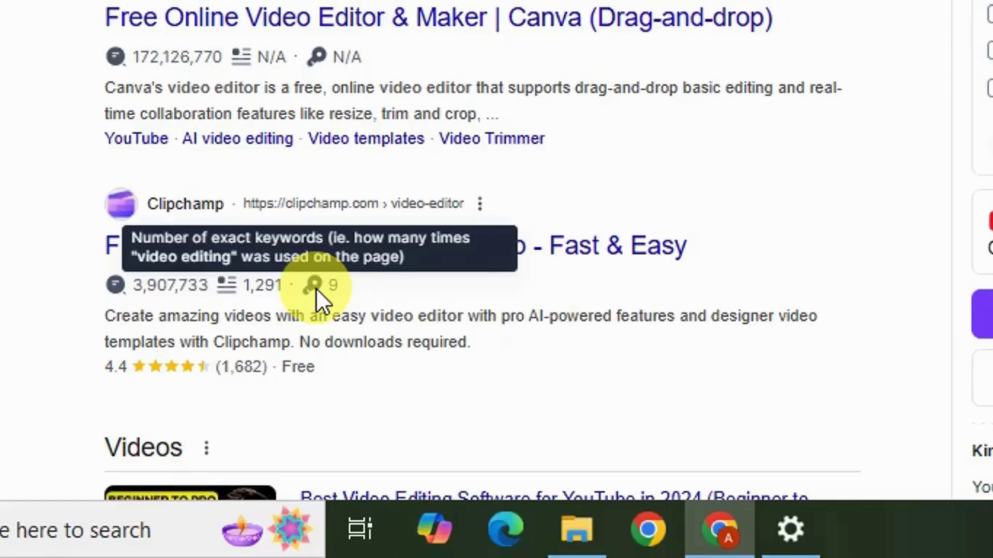
scroll(317, 289, down, 5)
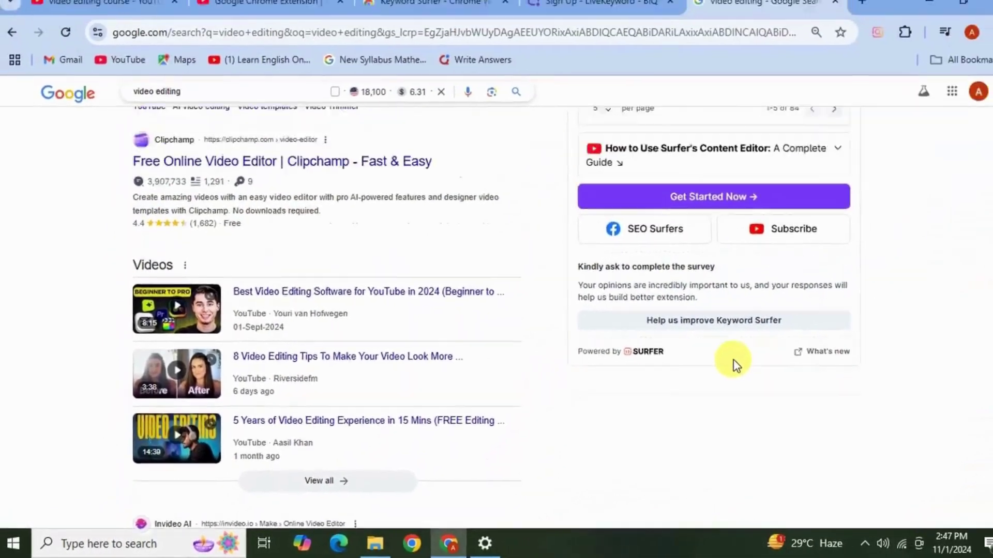
scroll(866, 323, up, 5)
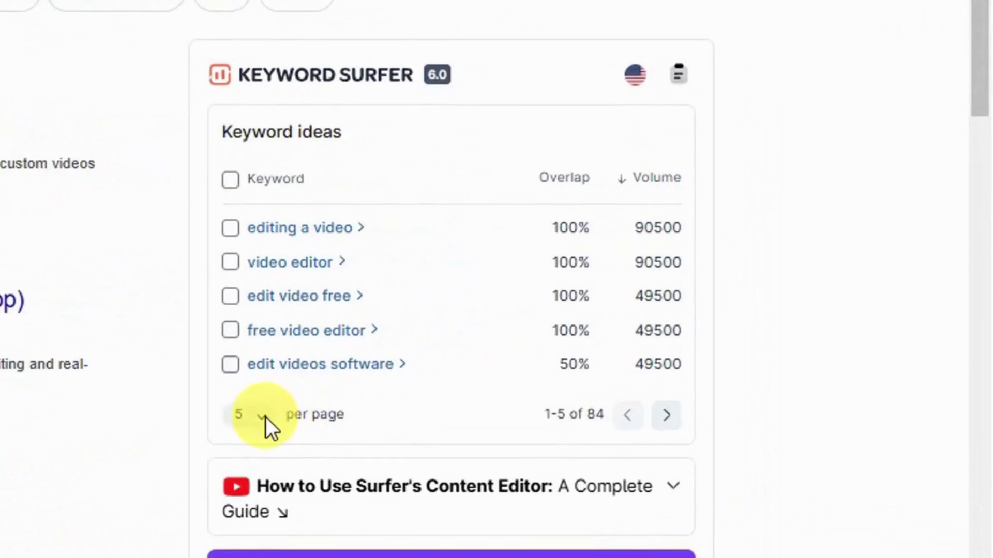
click(266, 417)
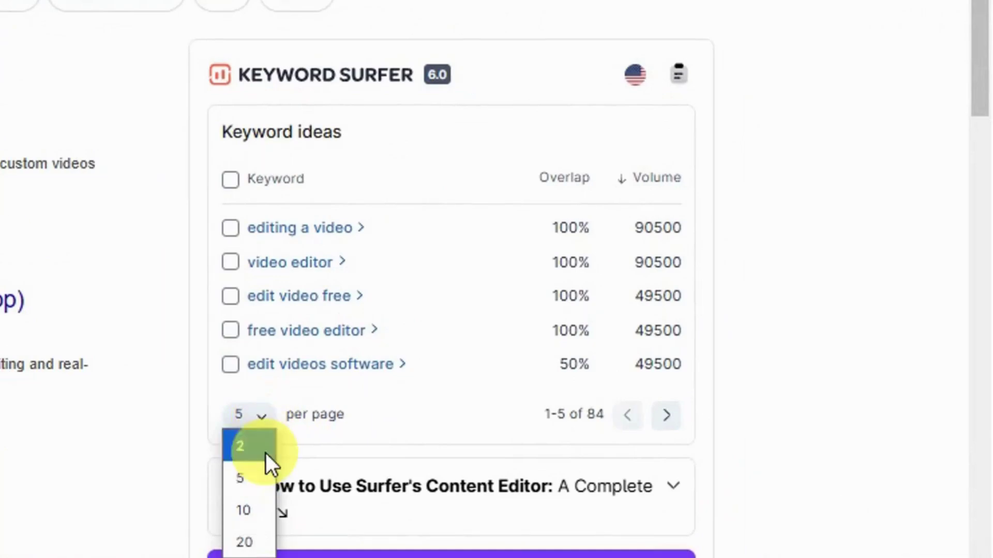
click(259, 511)
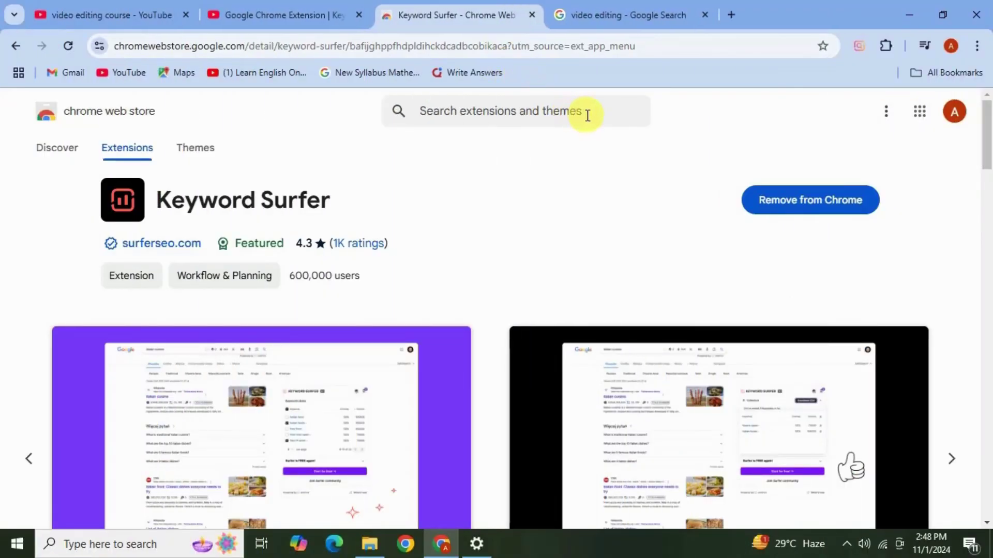
Step: Search the store for 'whatsmy' and open the Whatsmyserp extension page
click(593, 109)
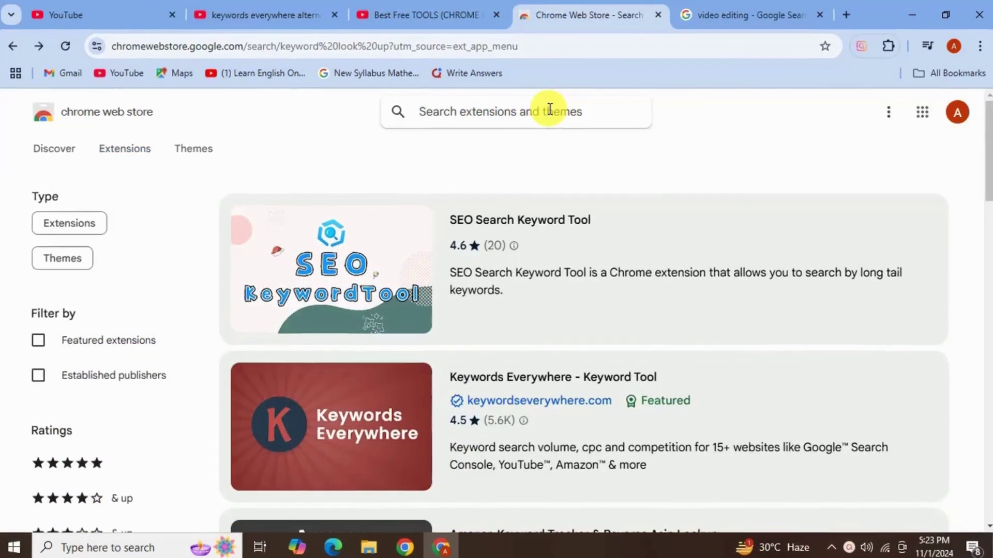
text(whats)
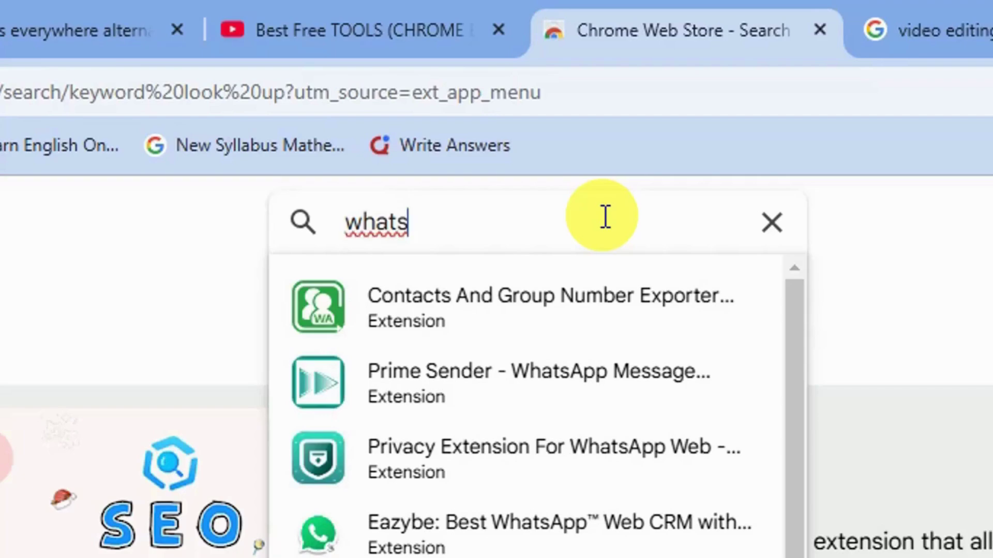
text(my)
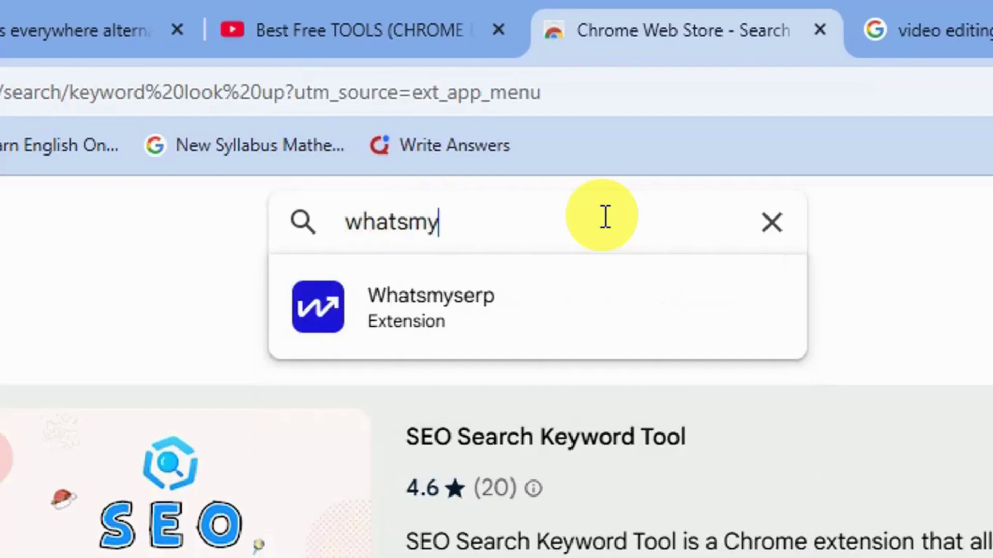
key(Down)
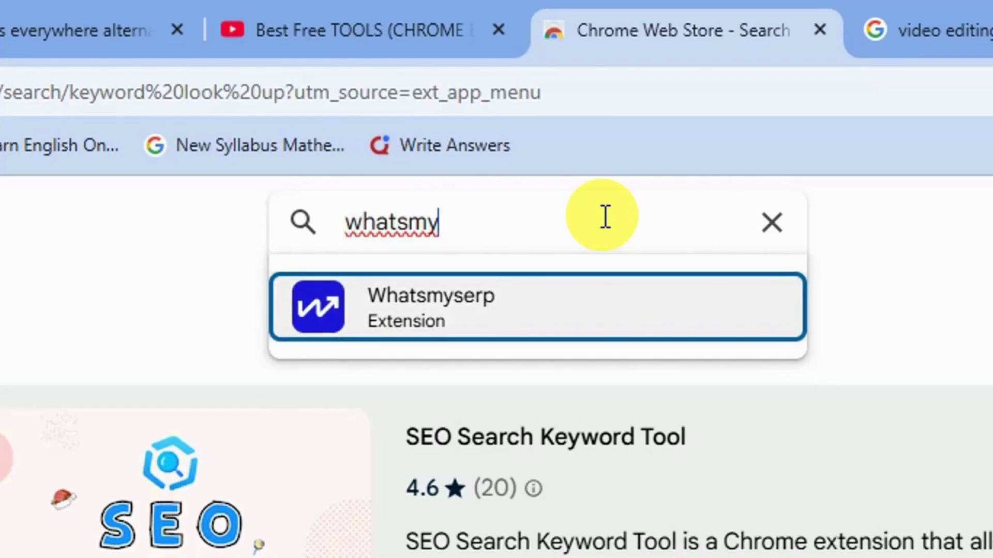
click(368, 319)
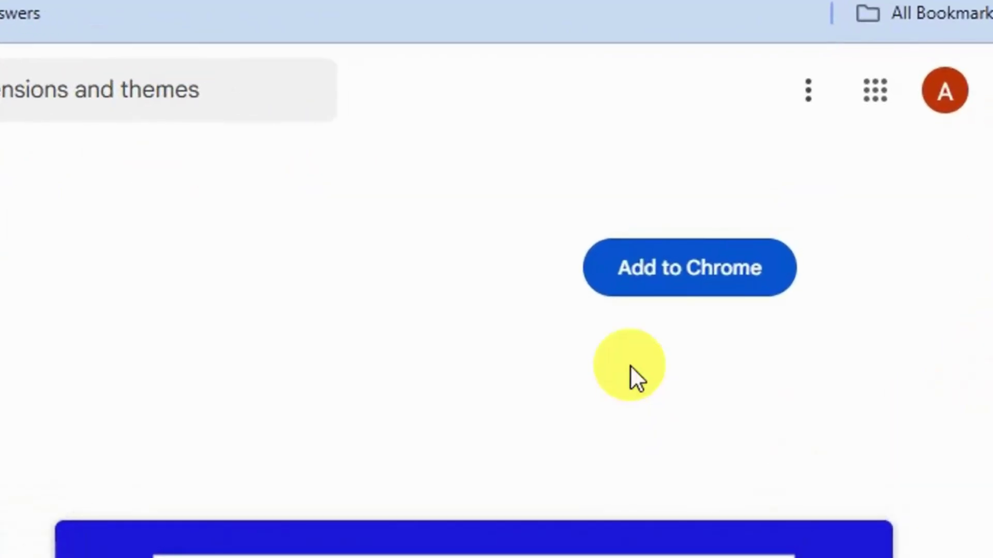
Step: Add Whatsmyserp to Chrome and pin it to the toolbar
click(653, 289)
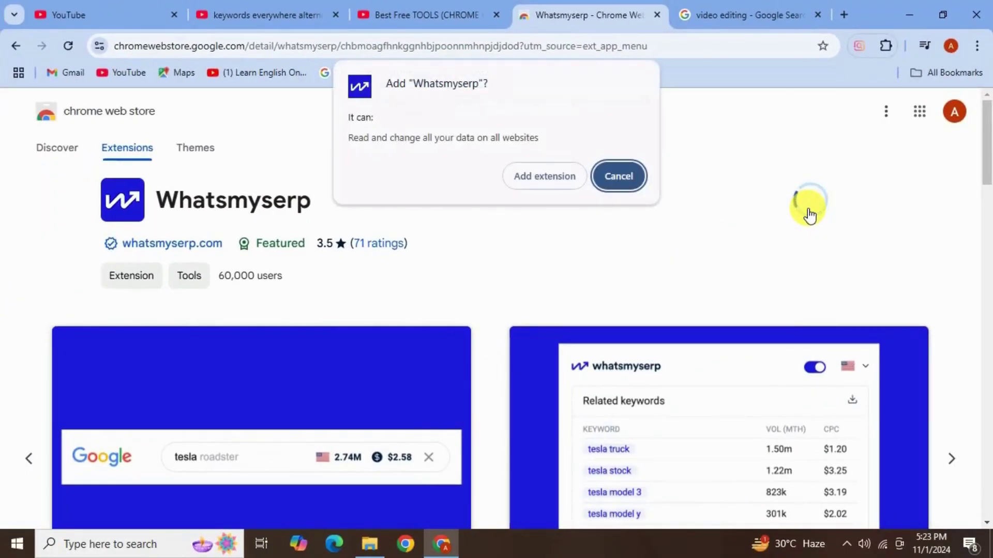
click(558, 177)
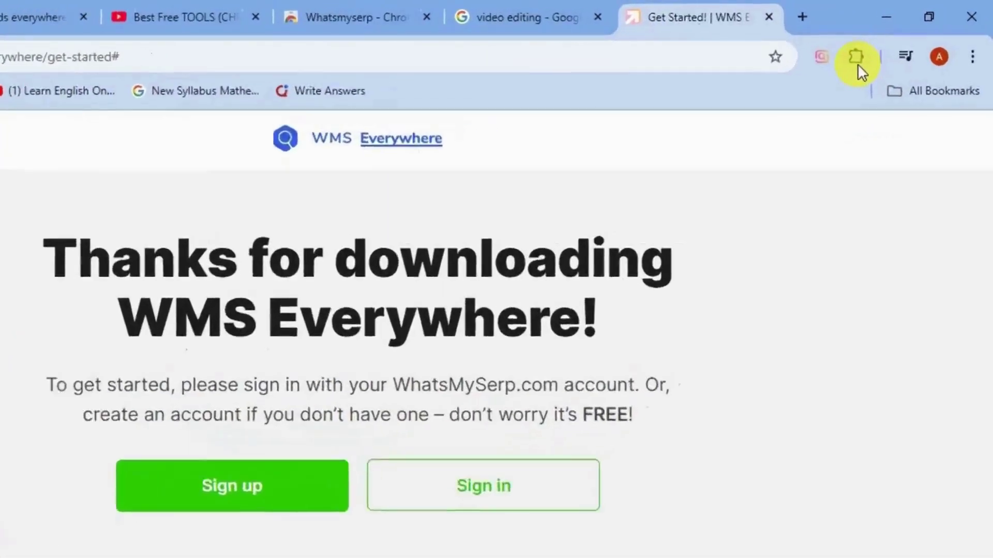
click(886, 45)
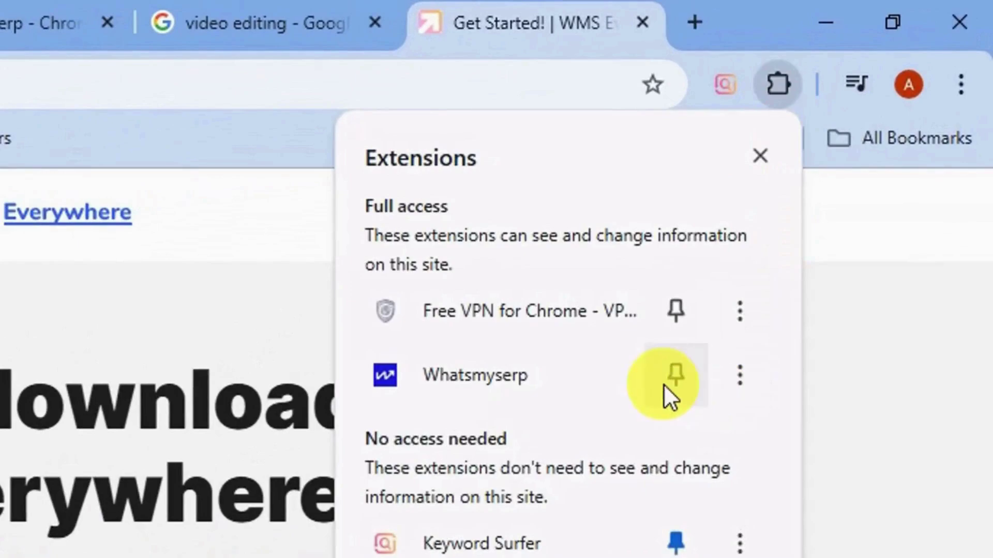
click(674, 377)
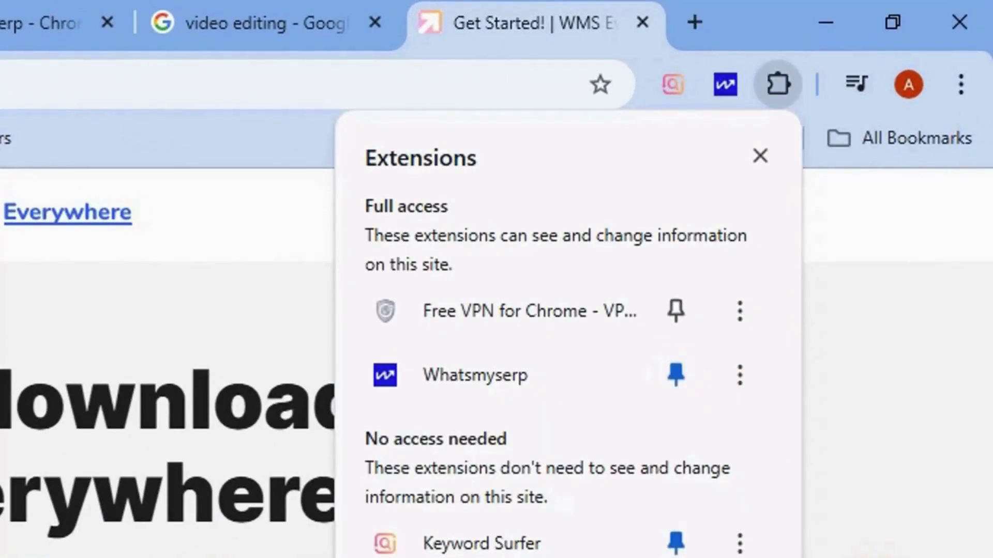
click(779, 85)
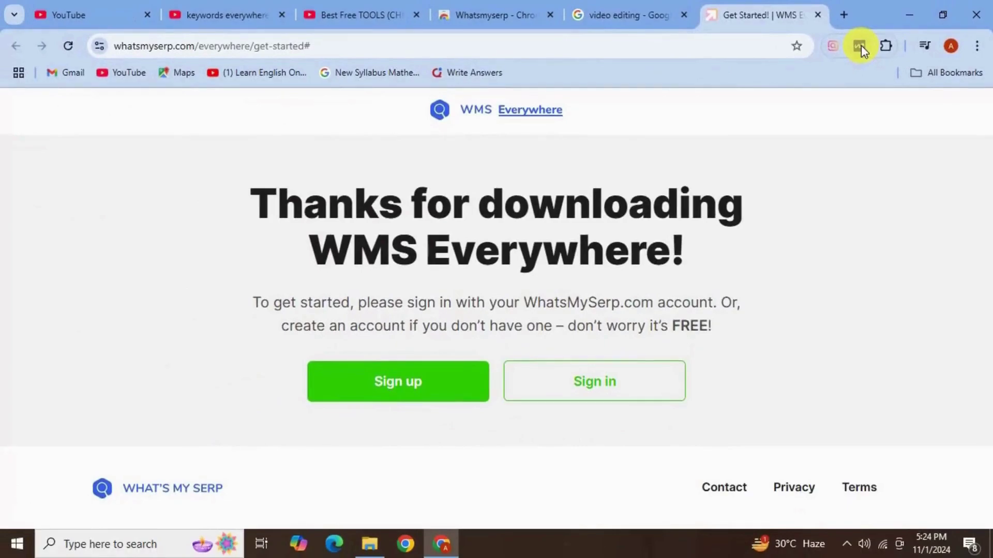
Step: On the Whatsmyserp sign-up form, enter the account password and its confirmation, then submit
click(462, 389)
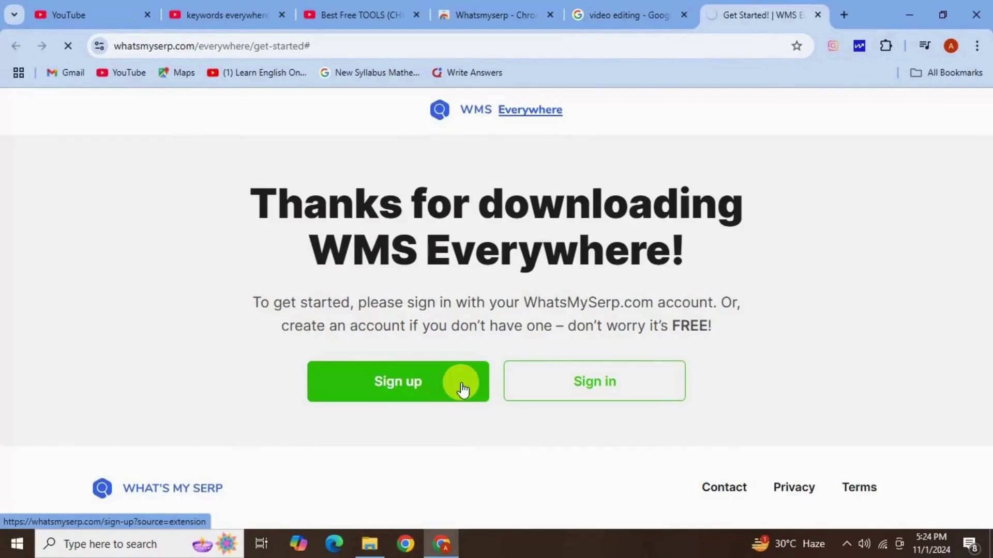
scroll(461, 384, down, 3)
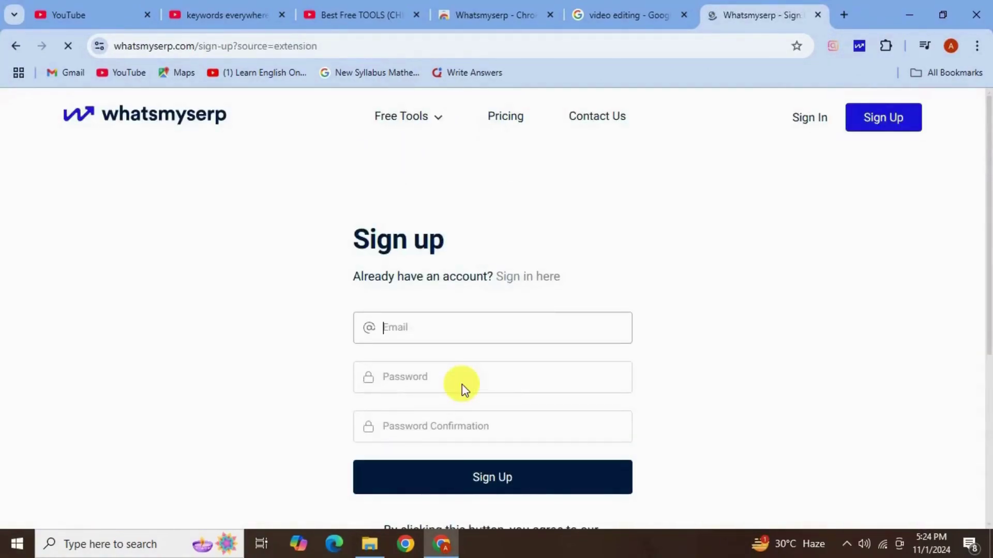
scroll(461, 384, down, 3)
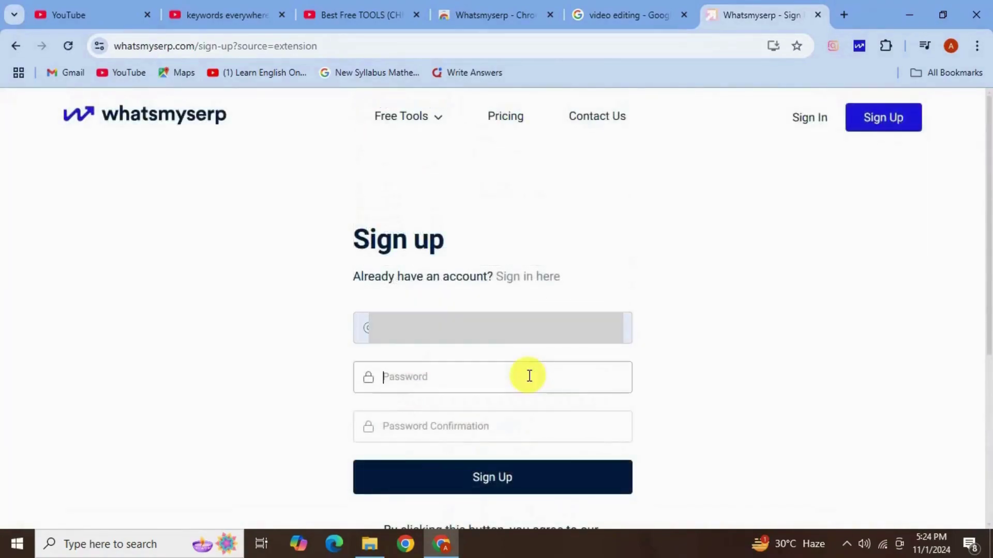
click(529, 376)
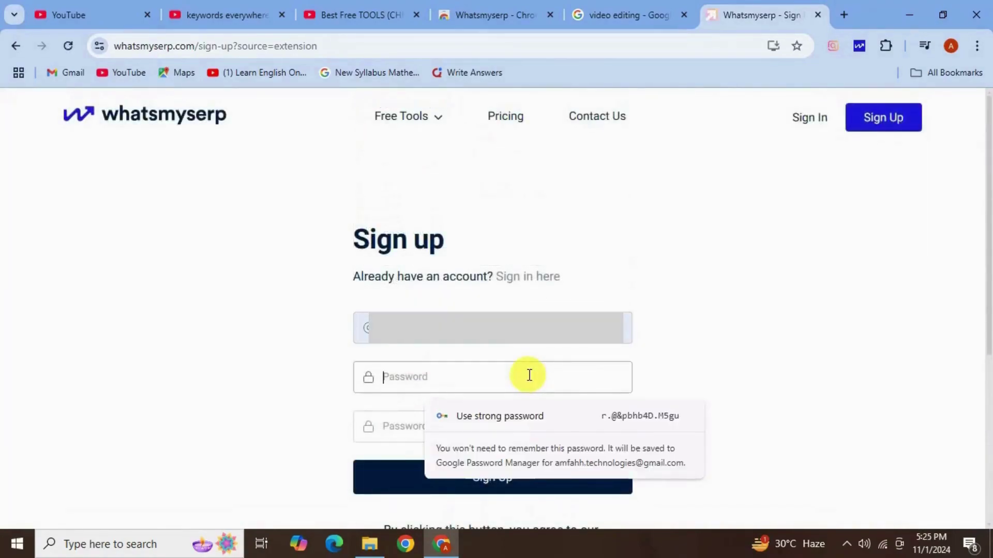
text(••)
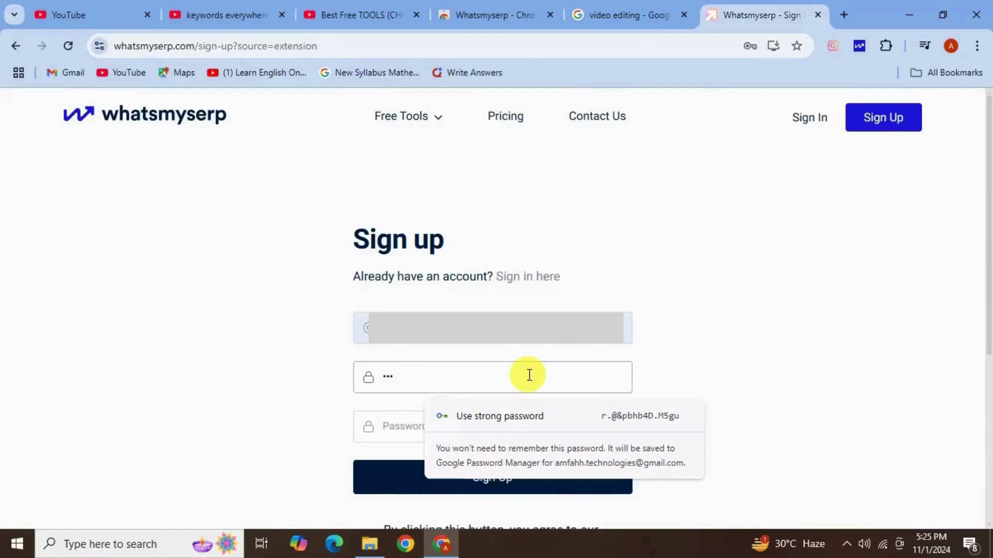
text(••••)
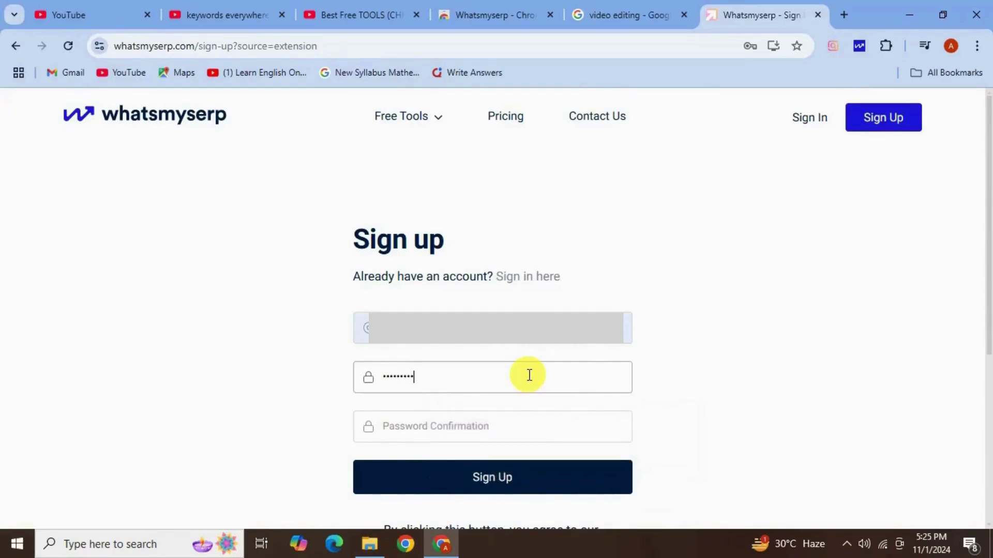
click(530, 430)
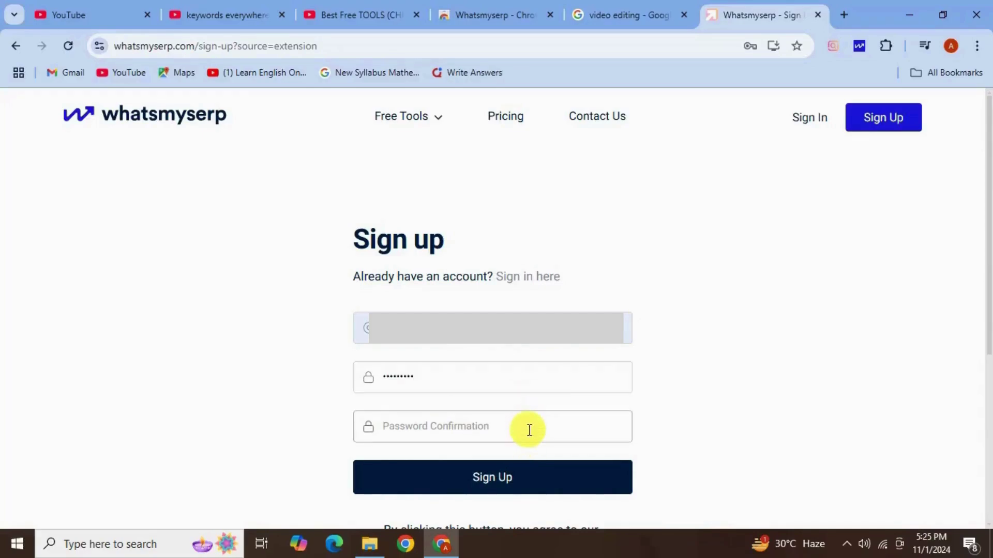
text(•)
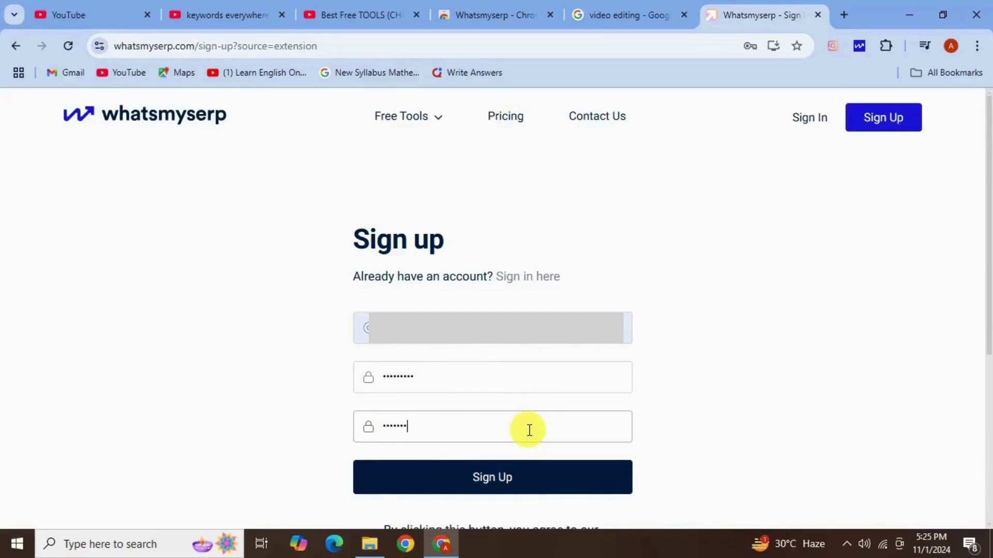
click(528, 477)
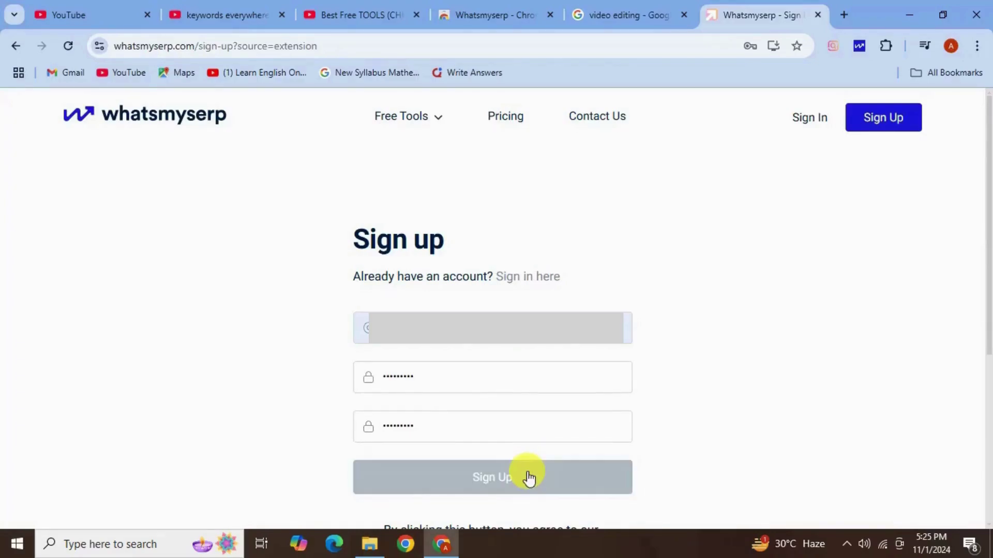
Step: In a new tab, open Gmail and the Whatsmyserp 'Your Verification Code' email
click(843, 15)
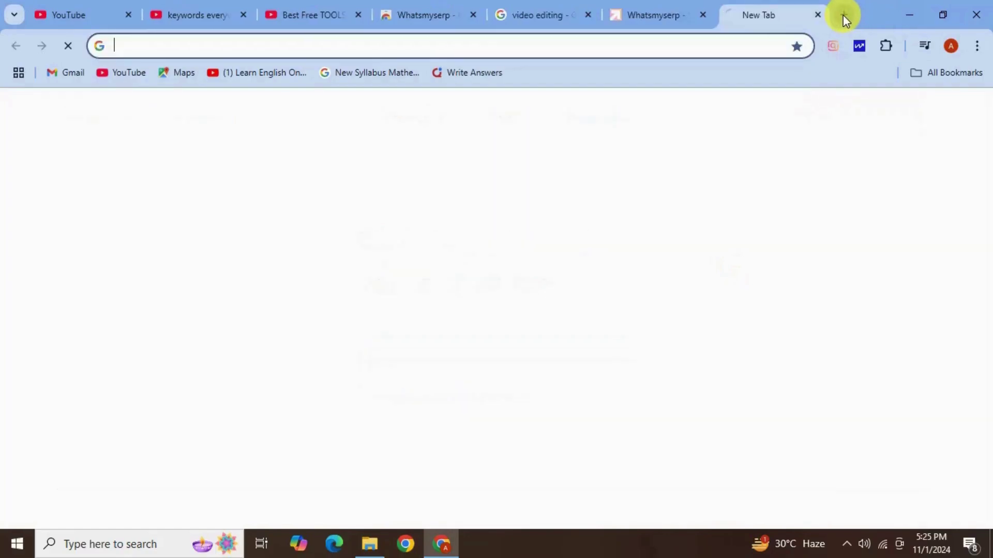
click(66, 73)
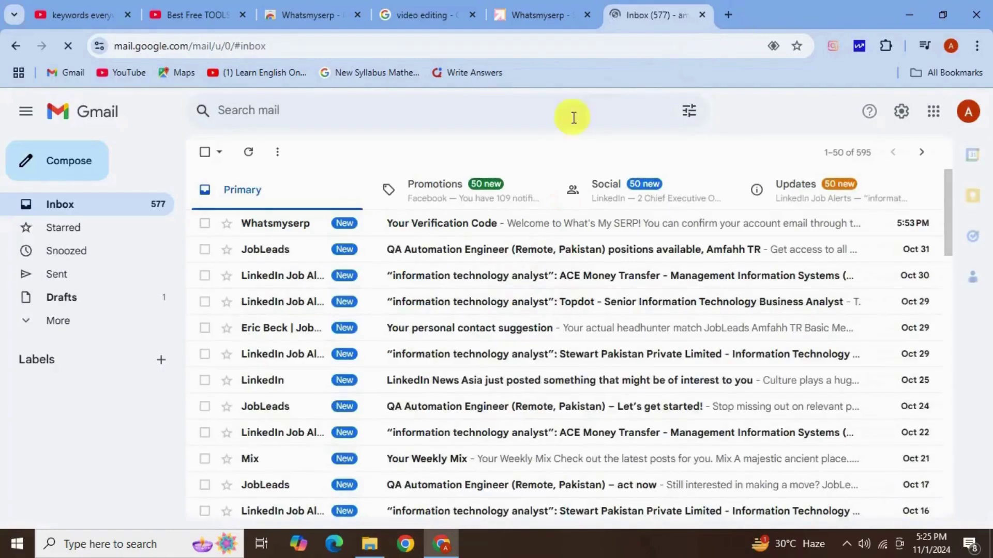
click(433, 232)
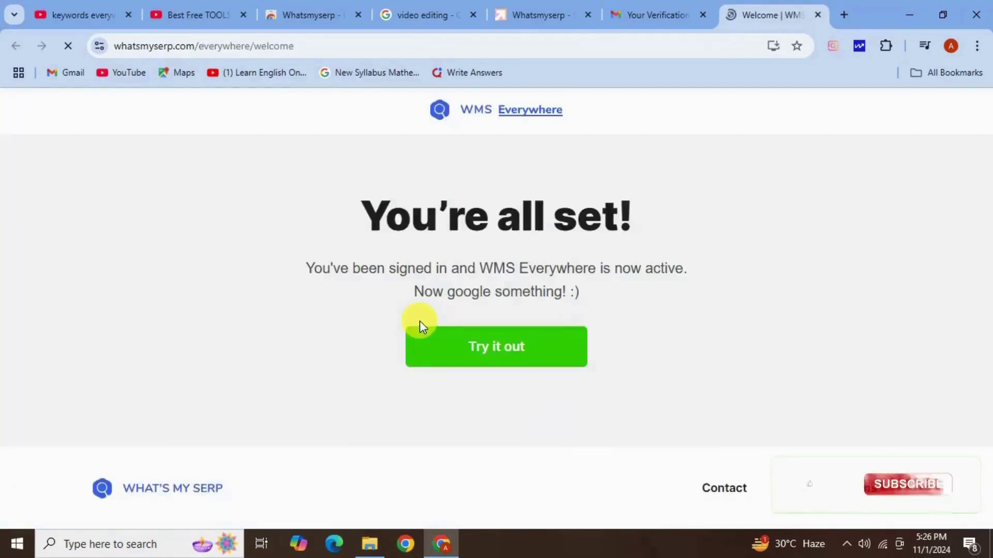
Step: Google 'keyword research' to bring up Whatsmyserp's 5400 volume, $5.30 CPC and related keywords
click(483, 347)
click(366, 295)
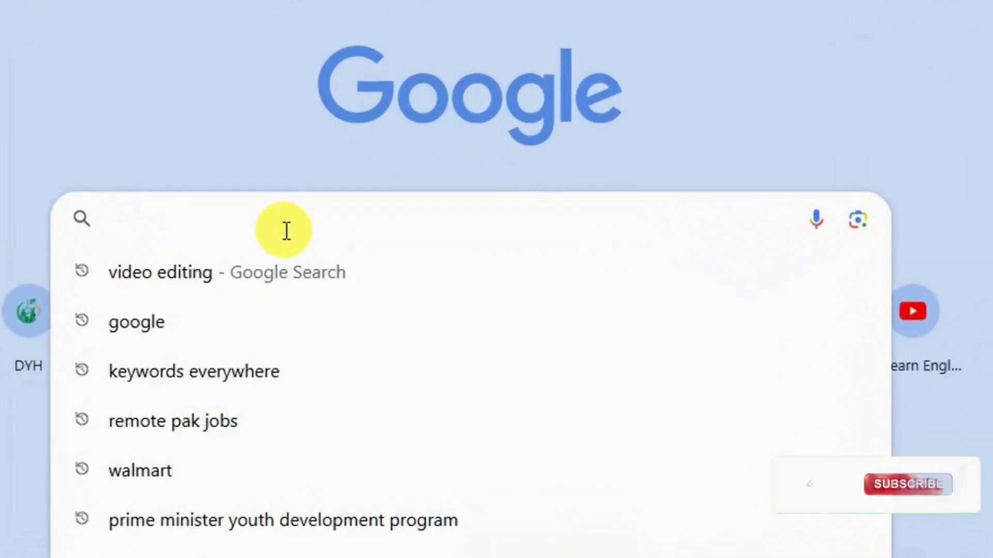
text(keyword)
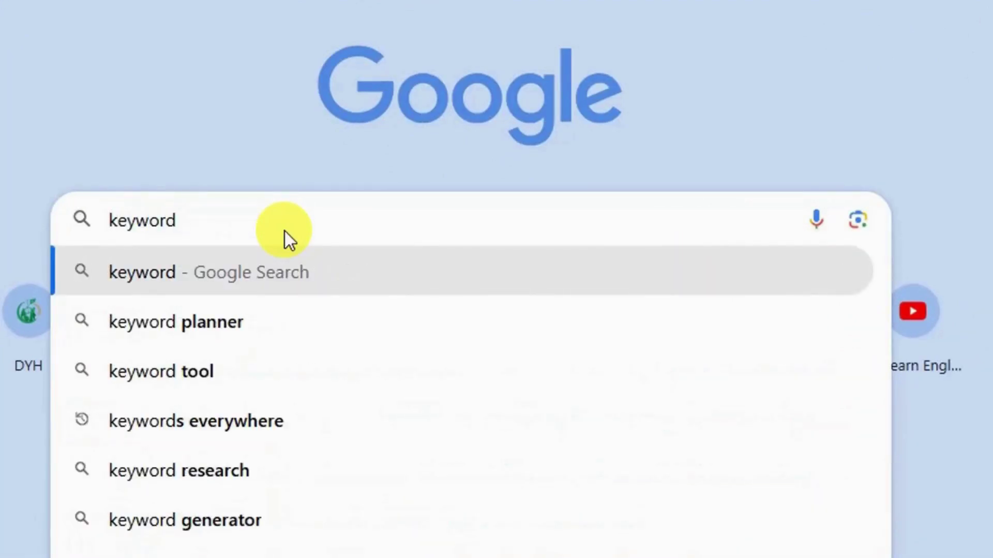
text( resear)
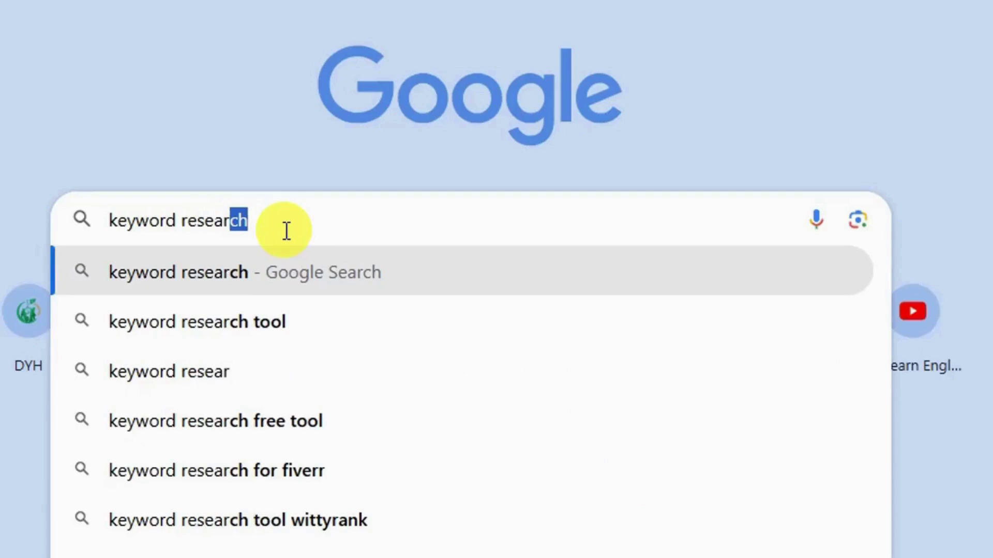
key(Down)
key(Up)
key(Escape)
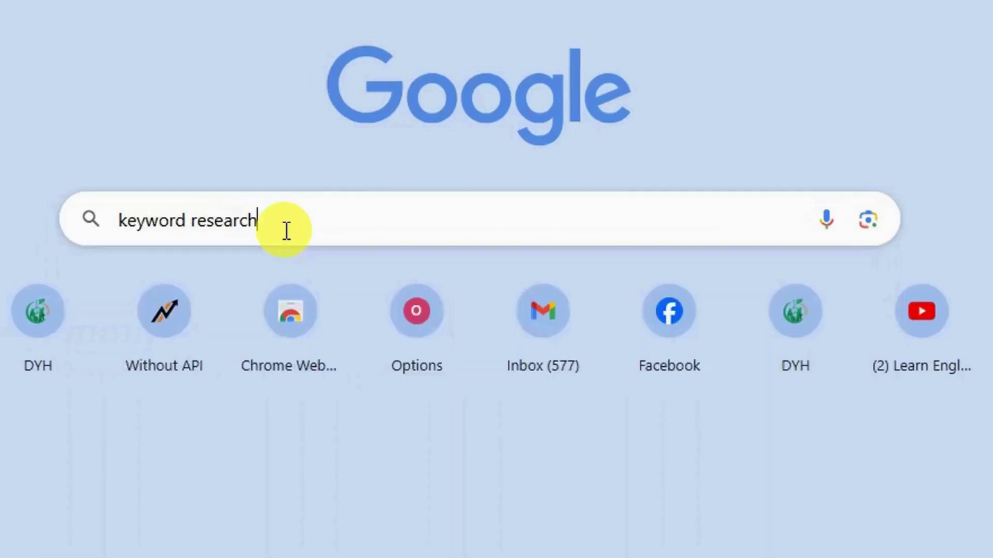
key(Return)
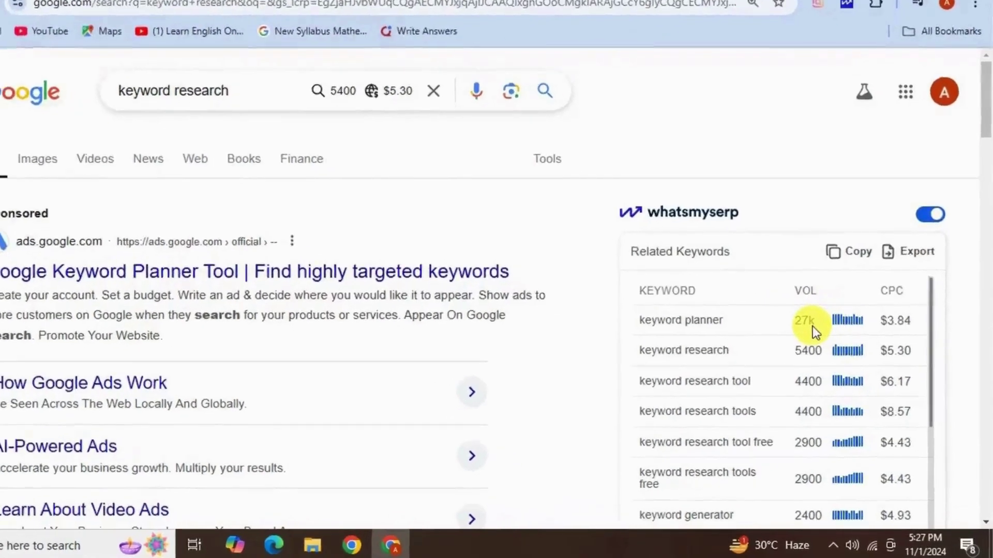
Step: Change Whatsmyserp's region to United Kingdom (en) and review the reloaded 2400-volume keyword table
scroll(830, 346, down, 5)
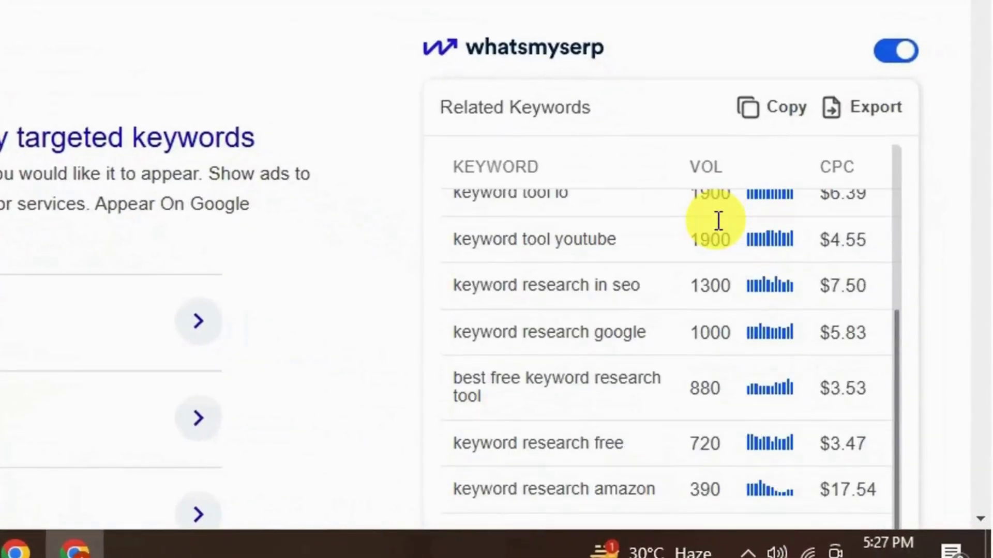
scroll(718, 221, down, 5)
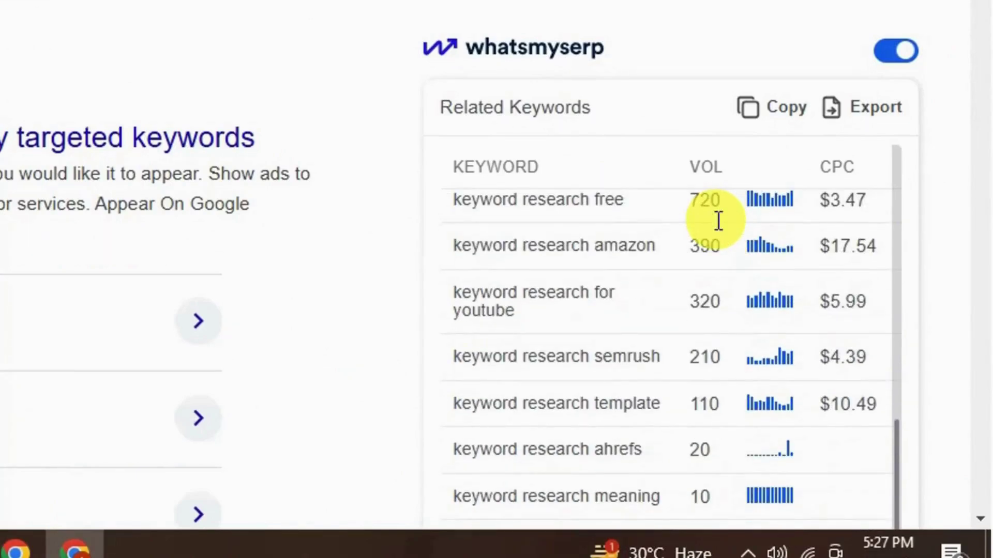
scroll(718, 222, up, 5)
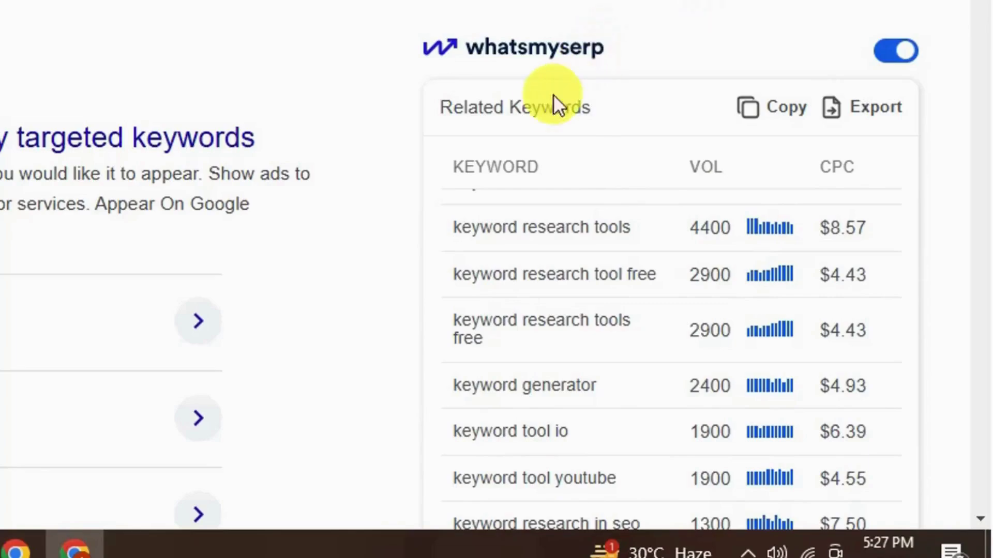
scroll(614, 205, down, 5)
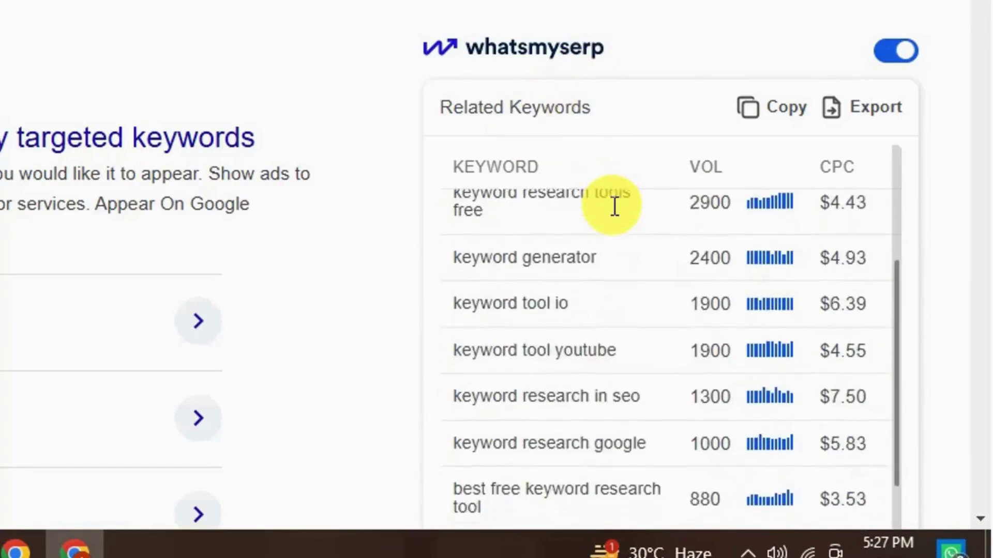
scroll(614, 205, down, 6)
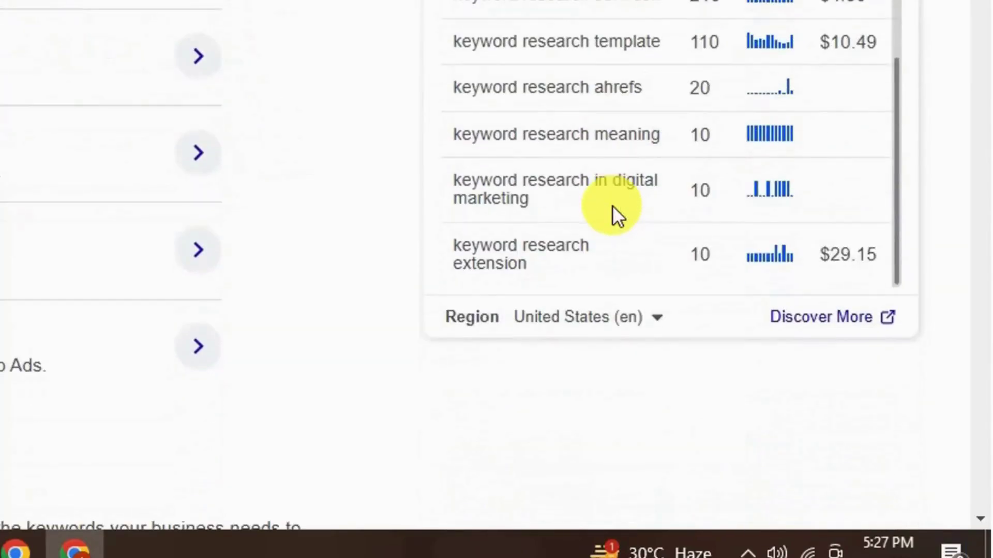
scroll(612, 206, up, 3)
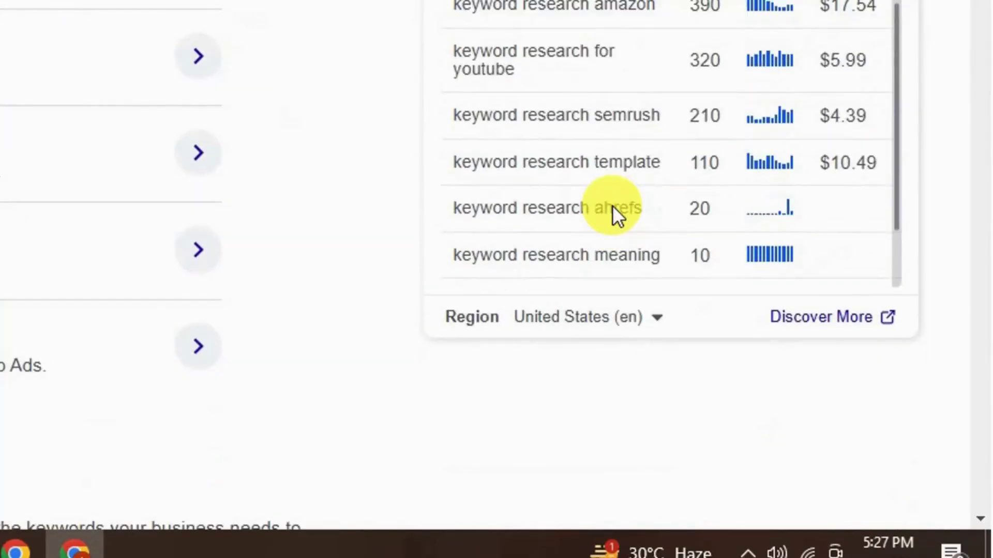
click(639, 317)
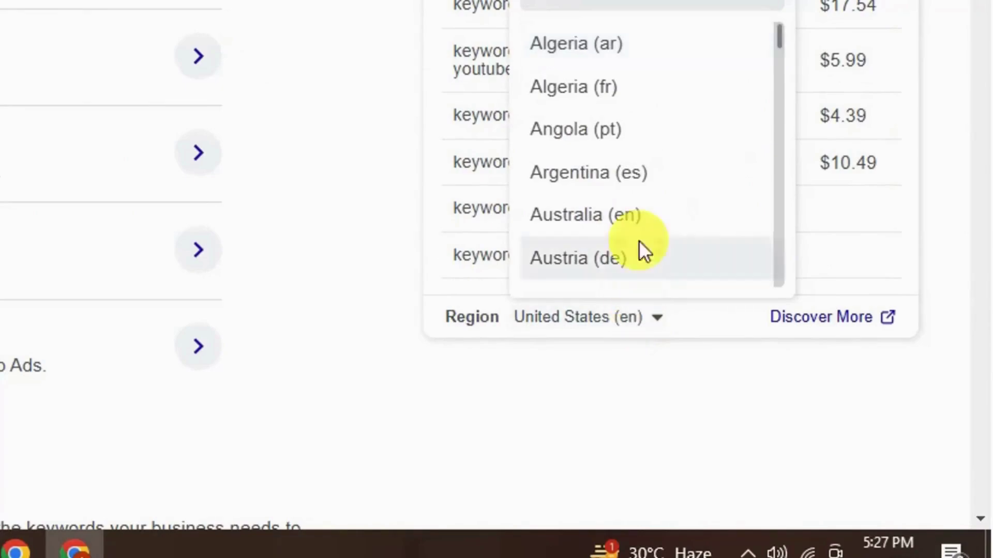
scroll(656, 152, down, 5)
click(596, 337)
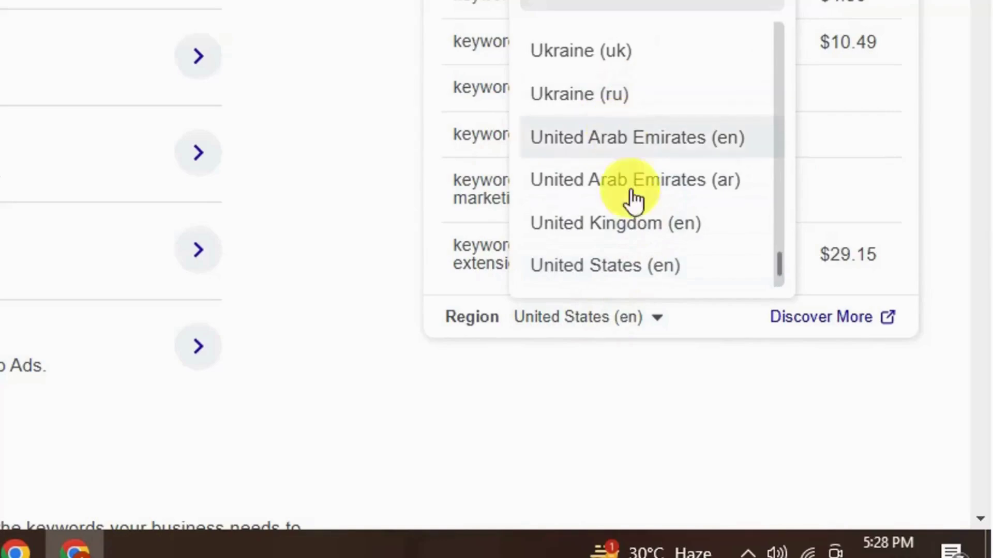
click(645, 225)
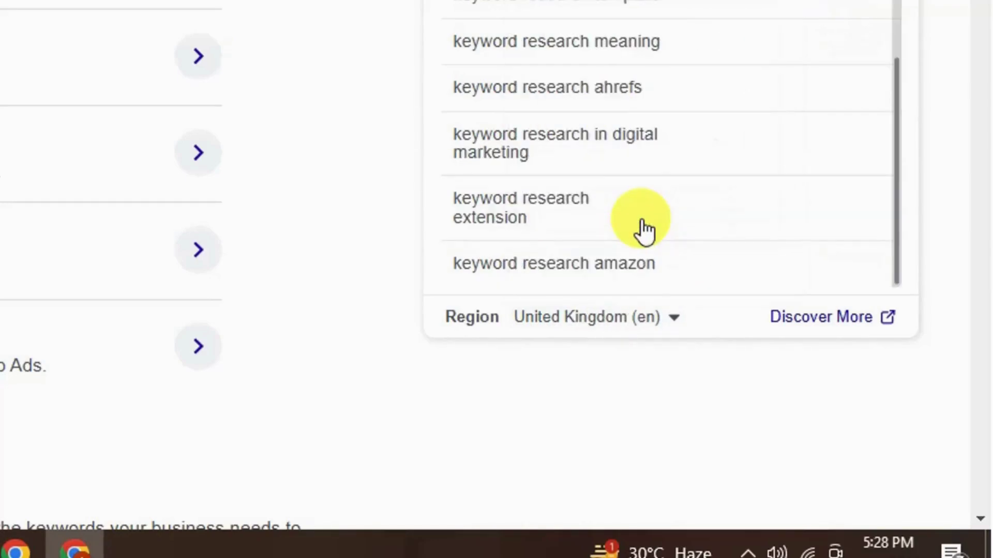
scroll(668, 203, up, 10)
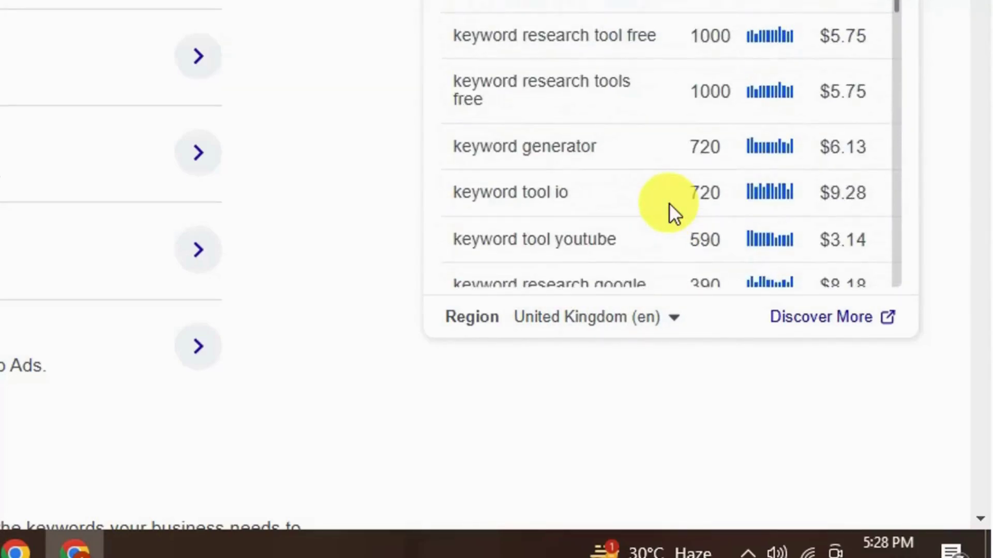
scroll(668, 203, up, 7)
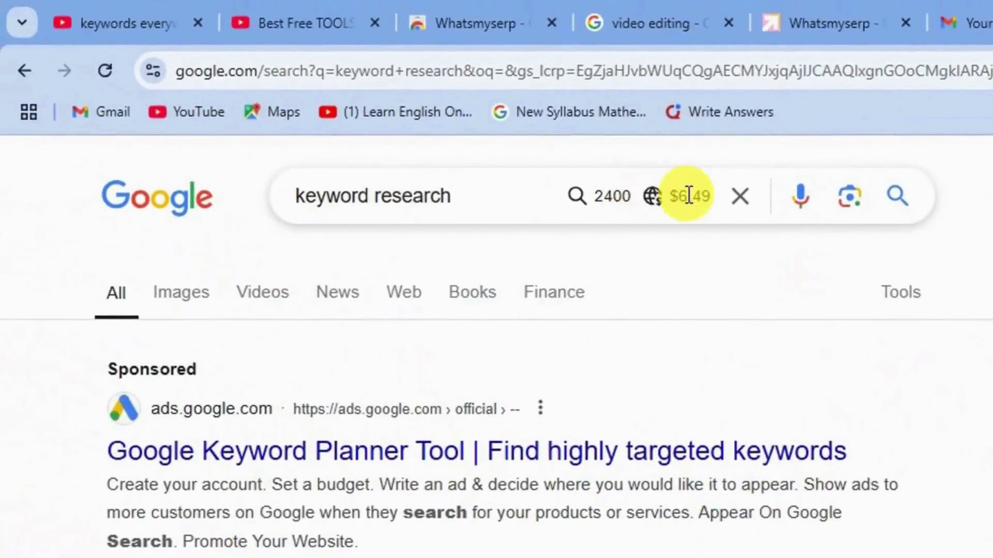
Step: Highlight the $6.49 CPC and 2400 volume, then export the related keywords as export.csv
double_click(689, 196)
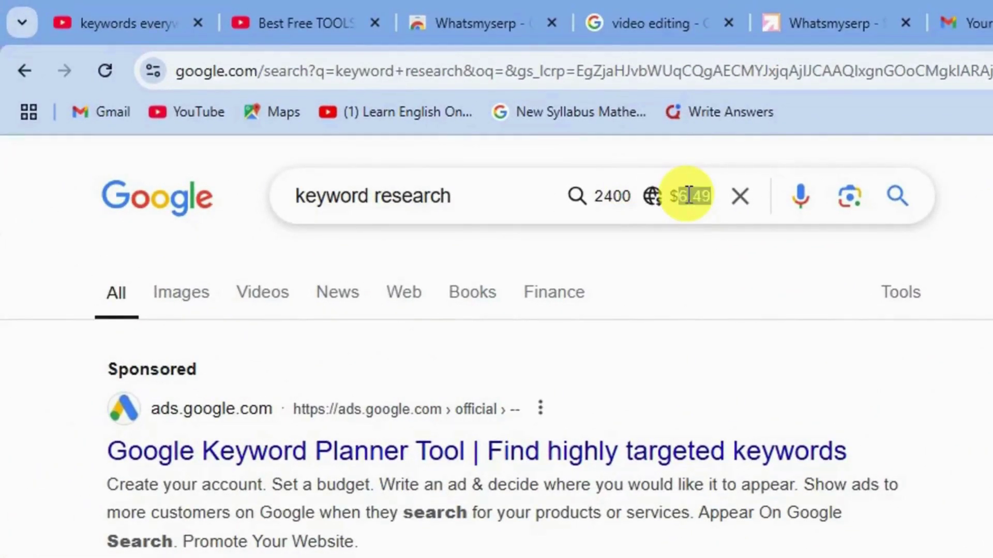
double_click(617, 196)
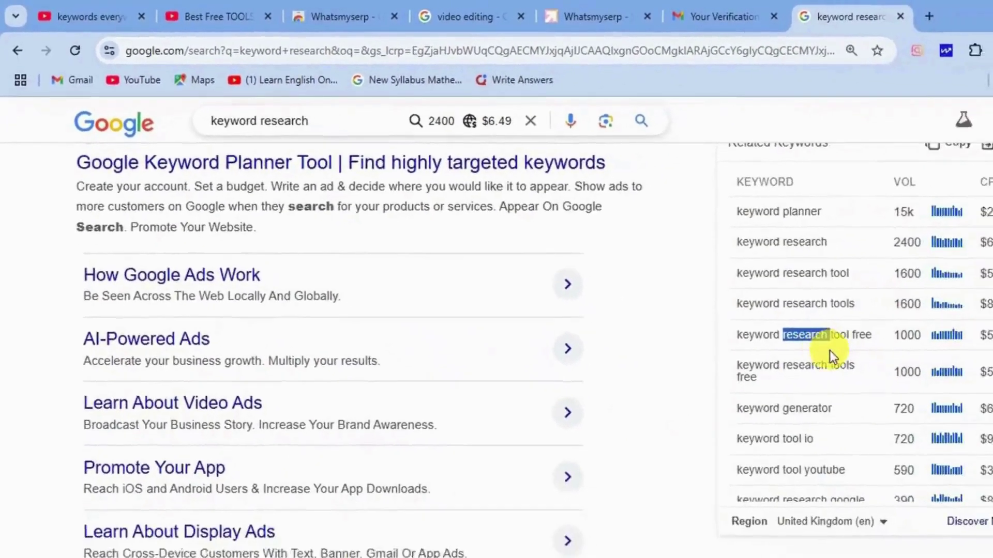
scroll(757, 323, up, 2)
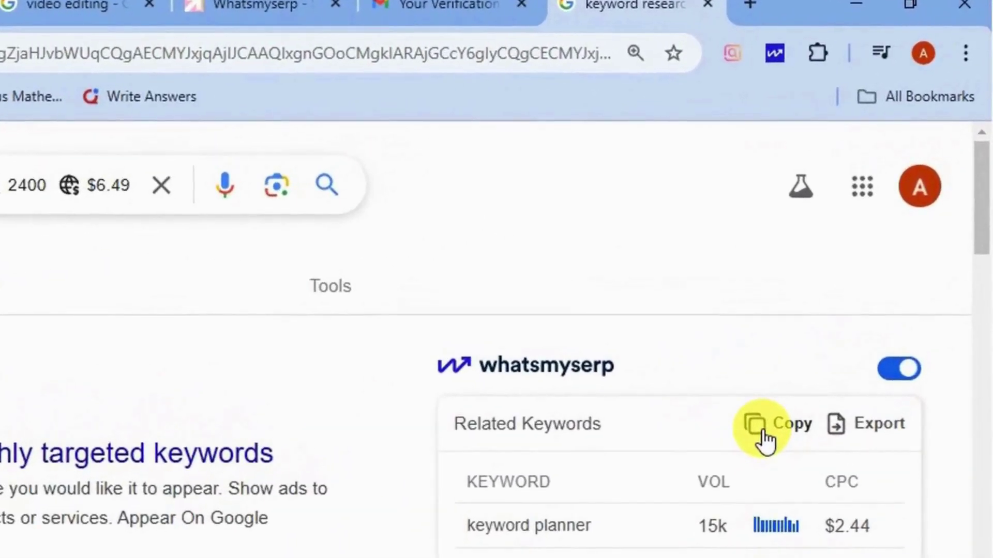
click(848, 436)
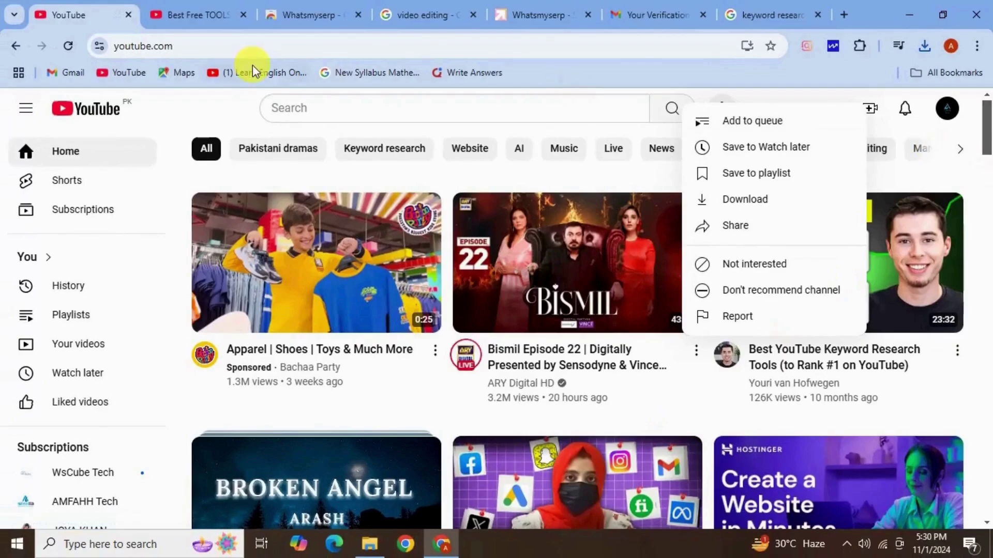
Step: Search YouTube for 'video editing', starting from the 'video' autofill suggestion
click(318, 110)
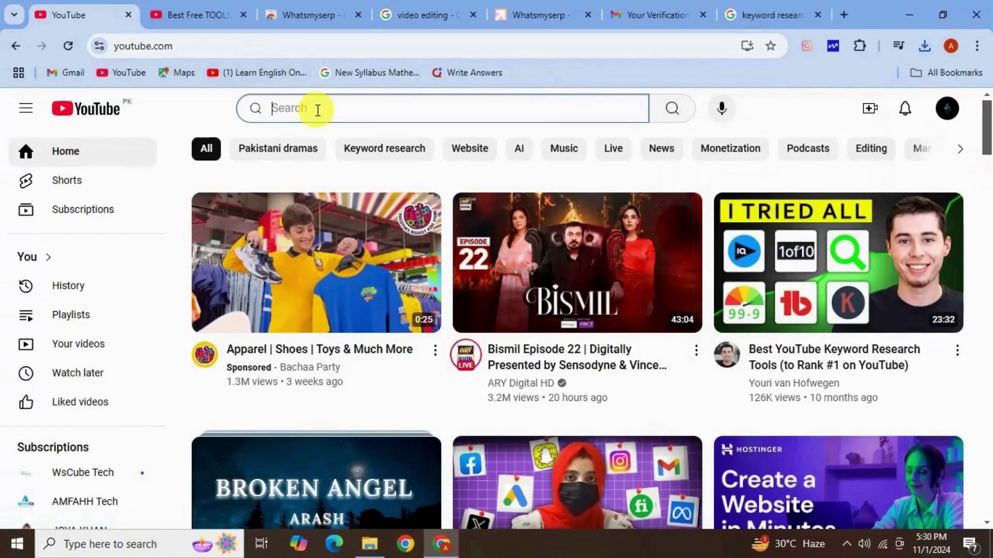
click(317, 110)
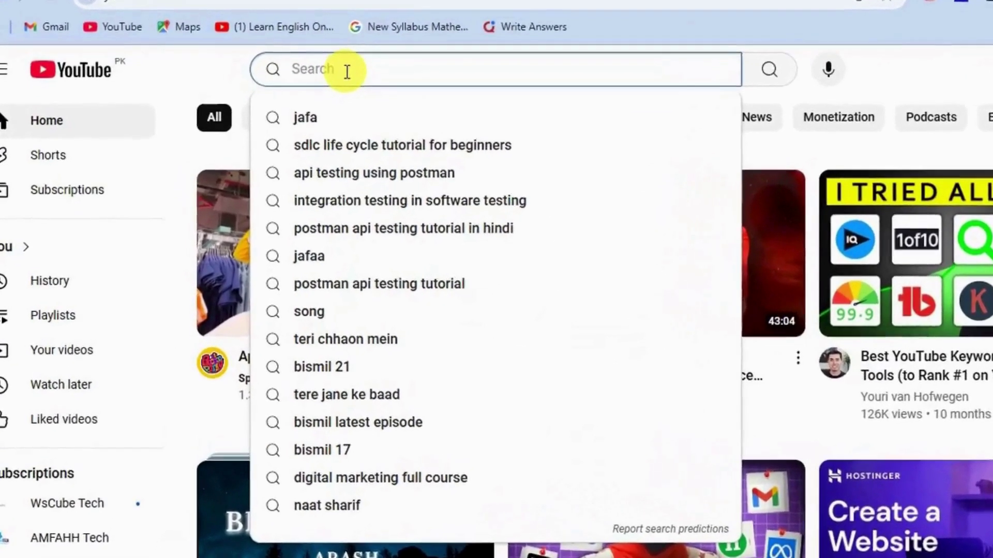
text(v)
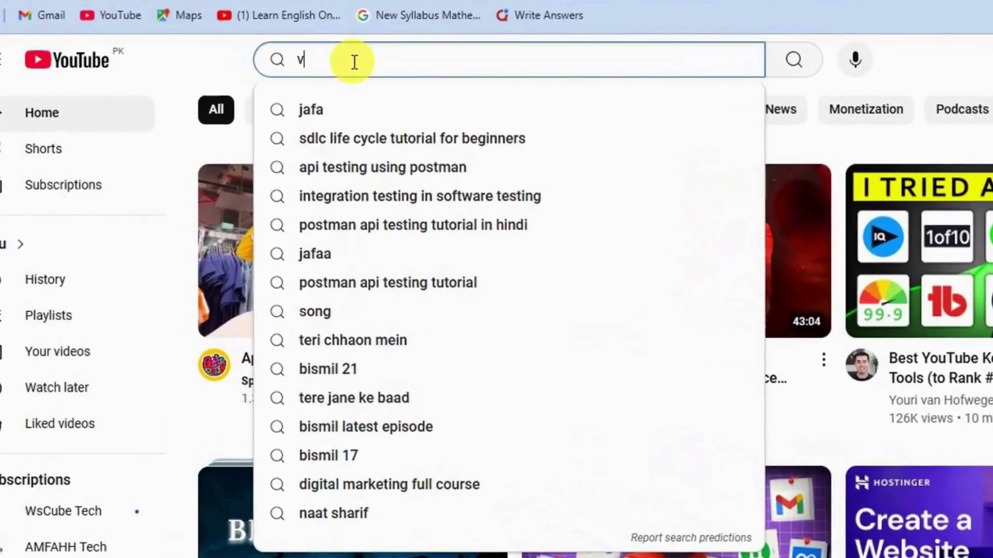
text(id)
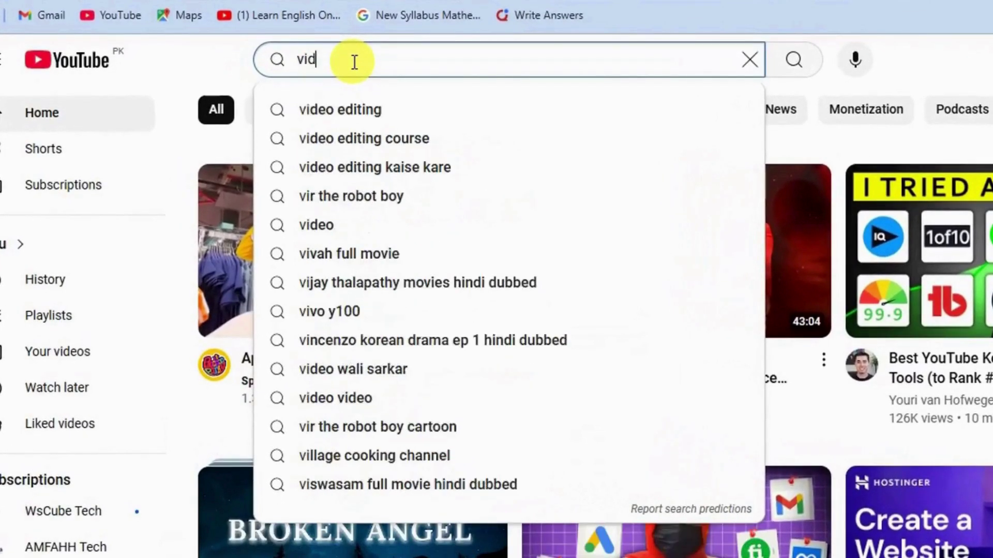
text(eo)
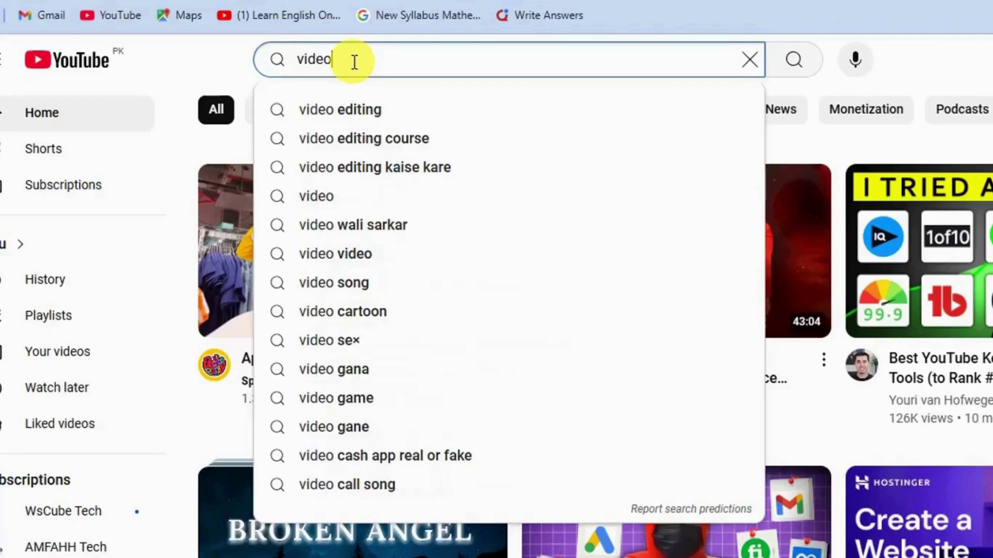
key(Down)
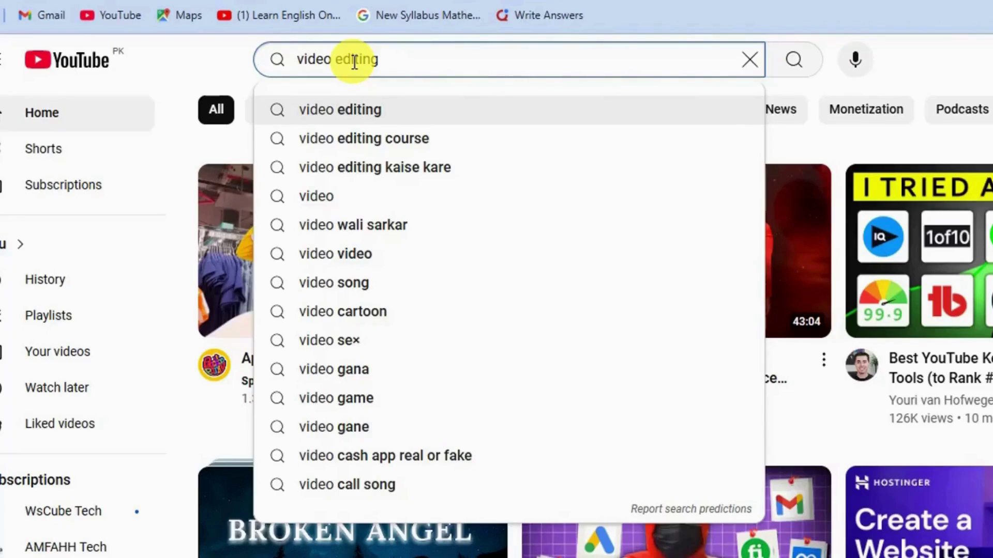
text(editing)
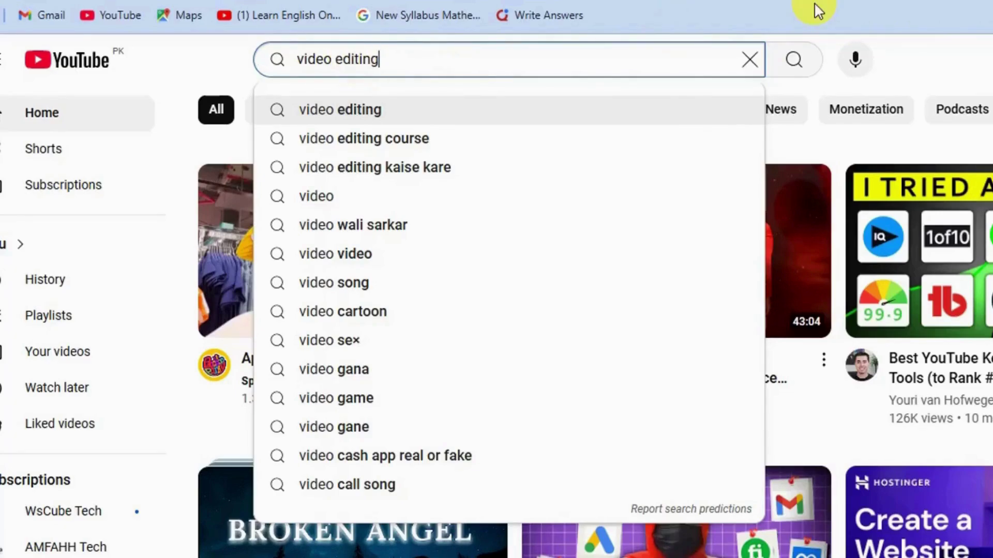
click(798, 61)
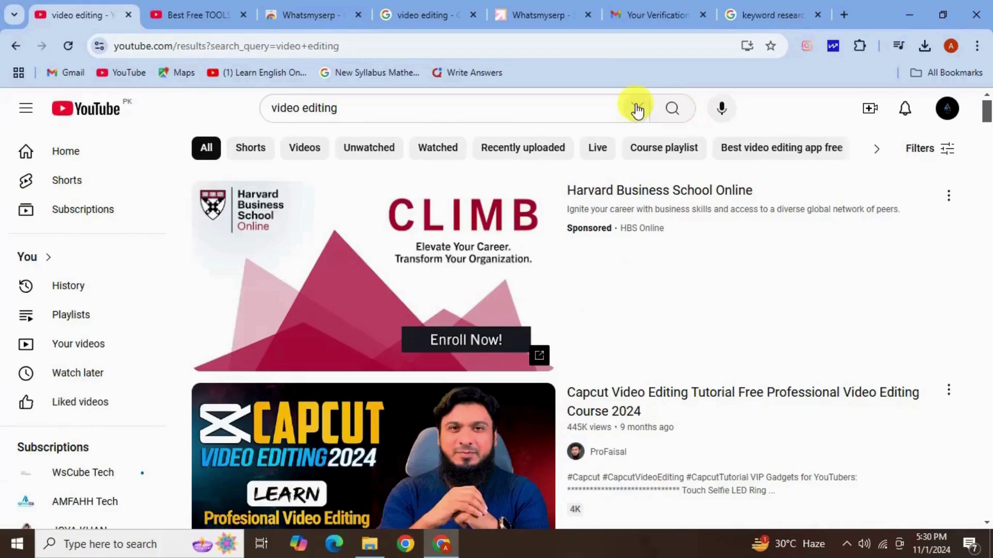
Step: Add an underscore wildcard at the start, then the end, of 'video editing' to surface autofill ideas
scroll(637, 109, down, 1)
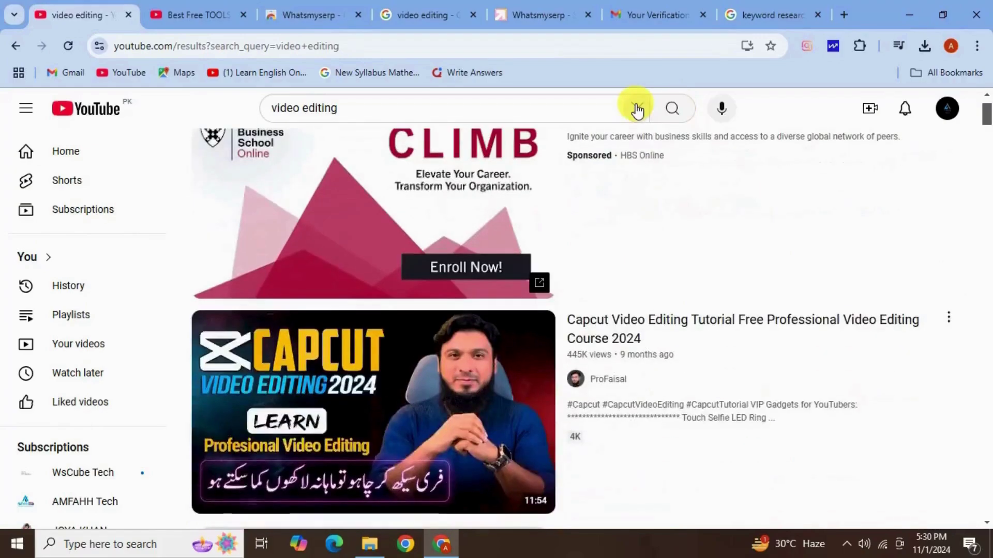
click(566, 113)
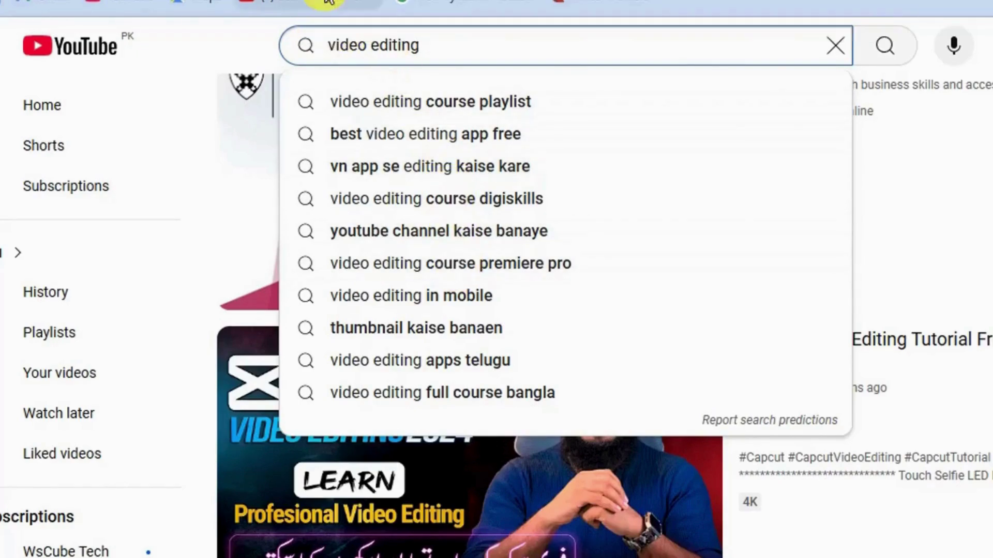
key(Home)
text(_)
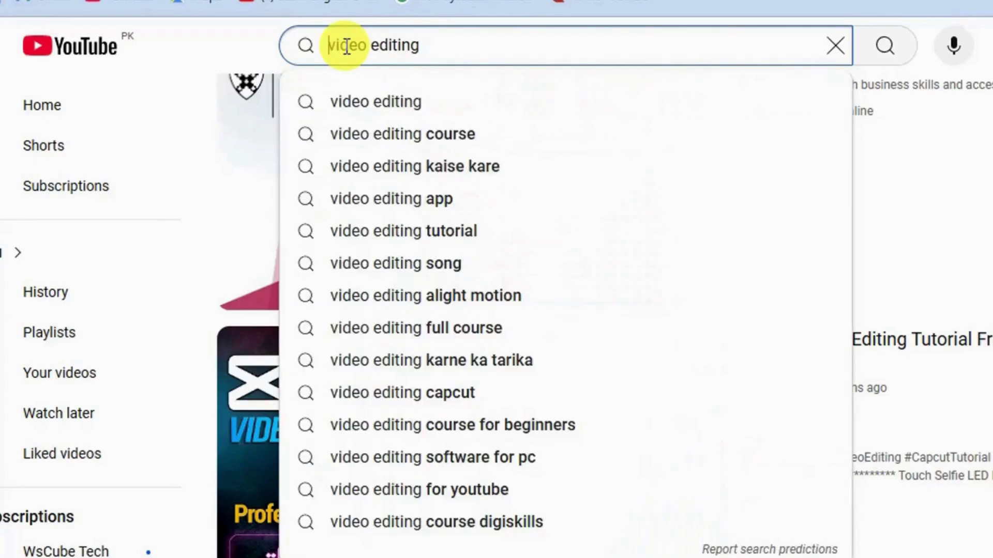
key(End)
text(_)
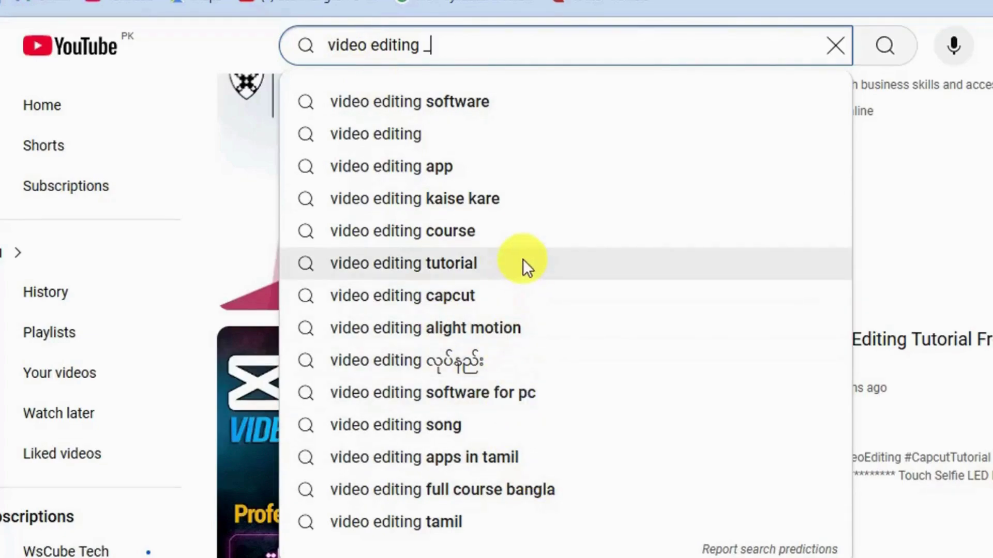
drag(443, 40, 304, 60)
click(282, 60)
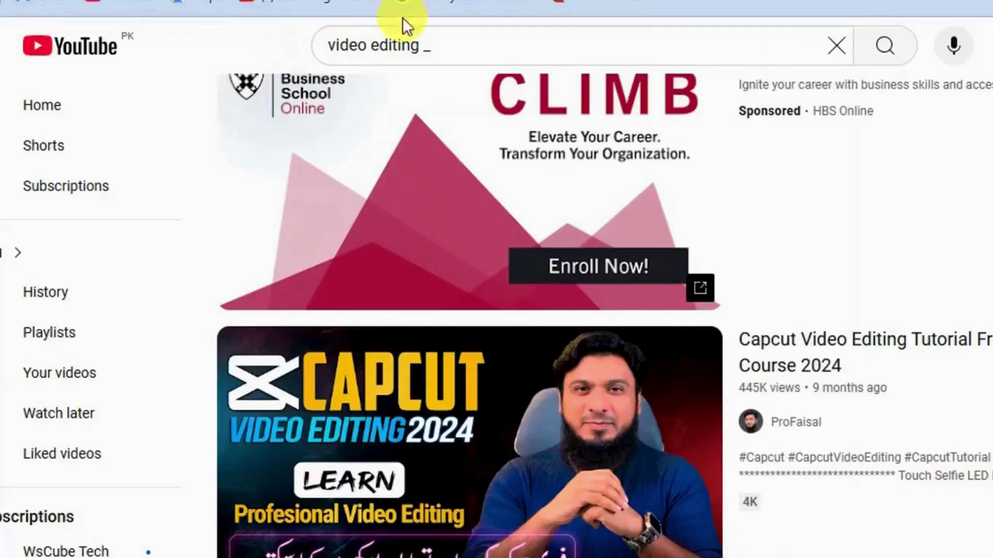
Step: Replace the query with 'how to', add a '-' to view suggestions, then delete it
triple_click(410, 44)
text(how to)
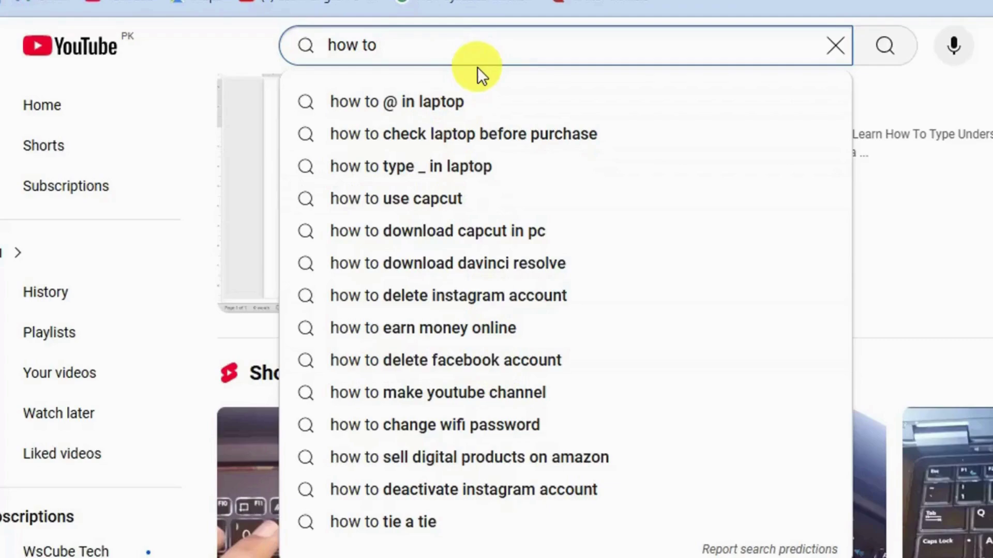
text(-)
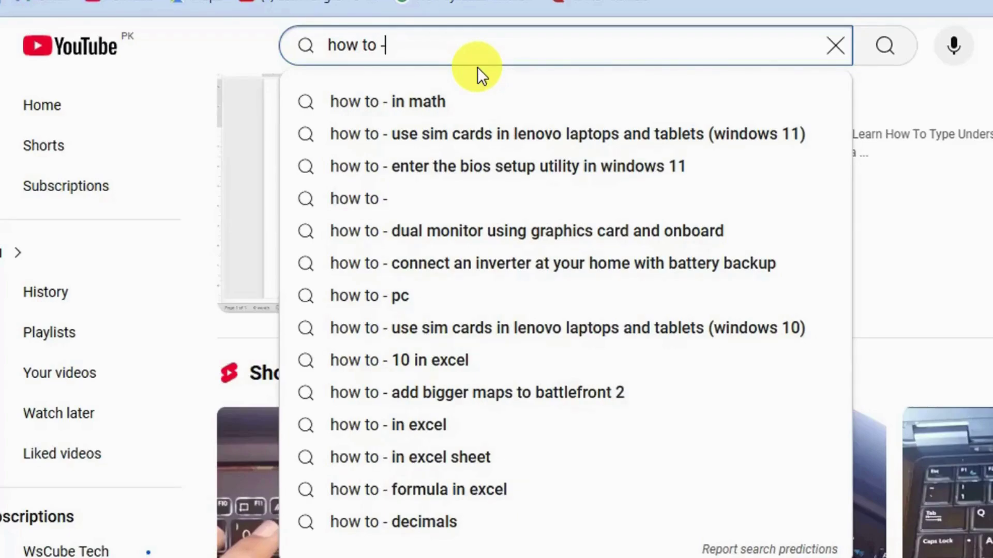
key(BackSpace)
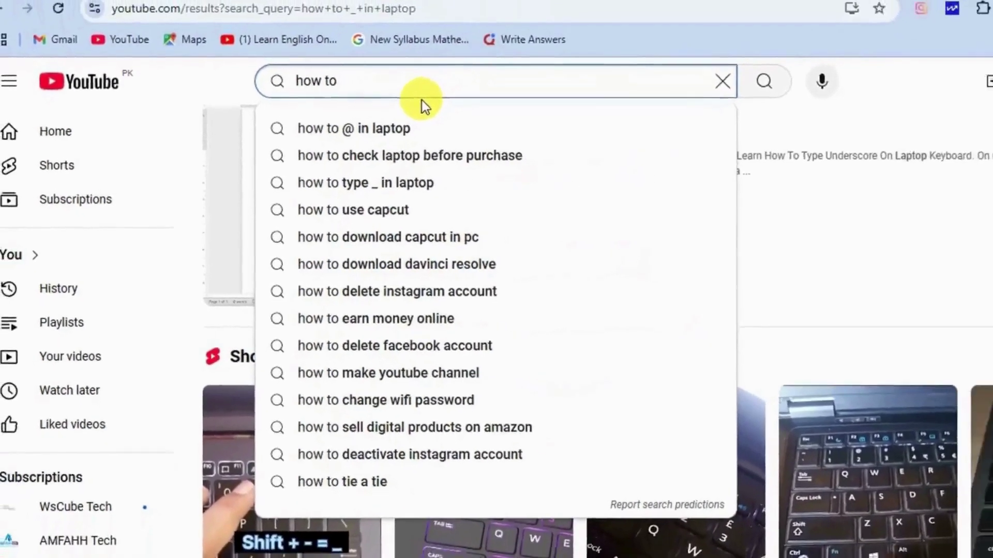